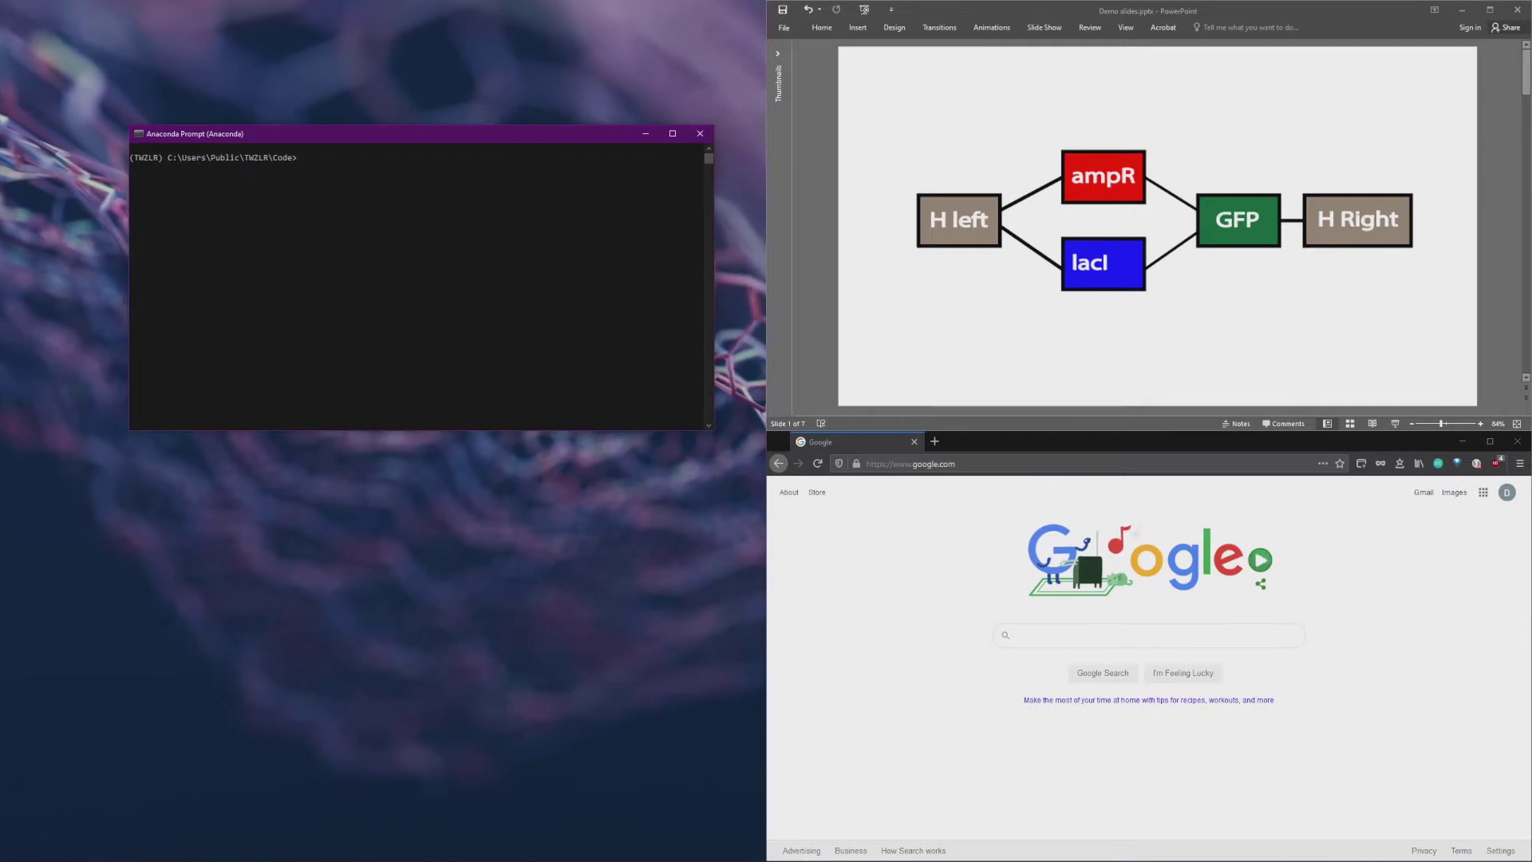
- Advance the presentation to slide 2, and run python TWZLR.py in the Anaconda Prompt
key("alt+Tab")
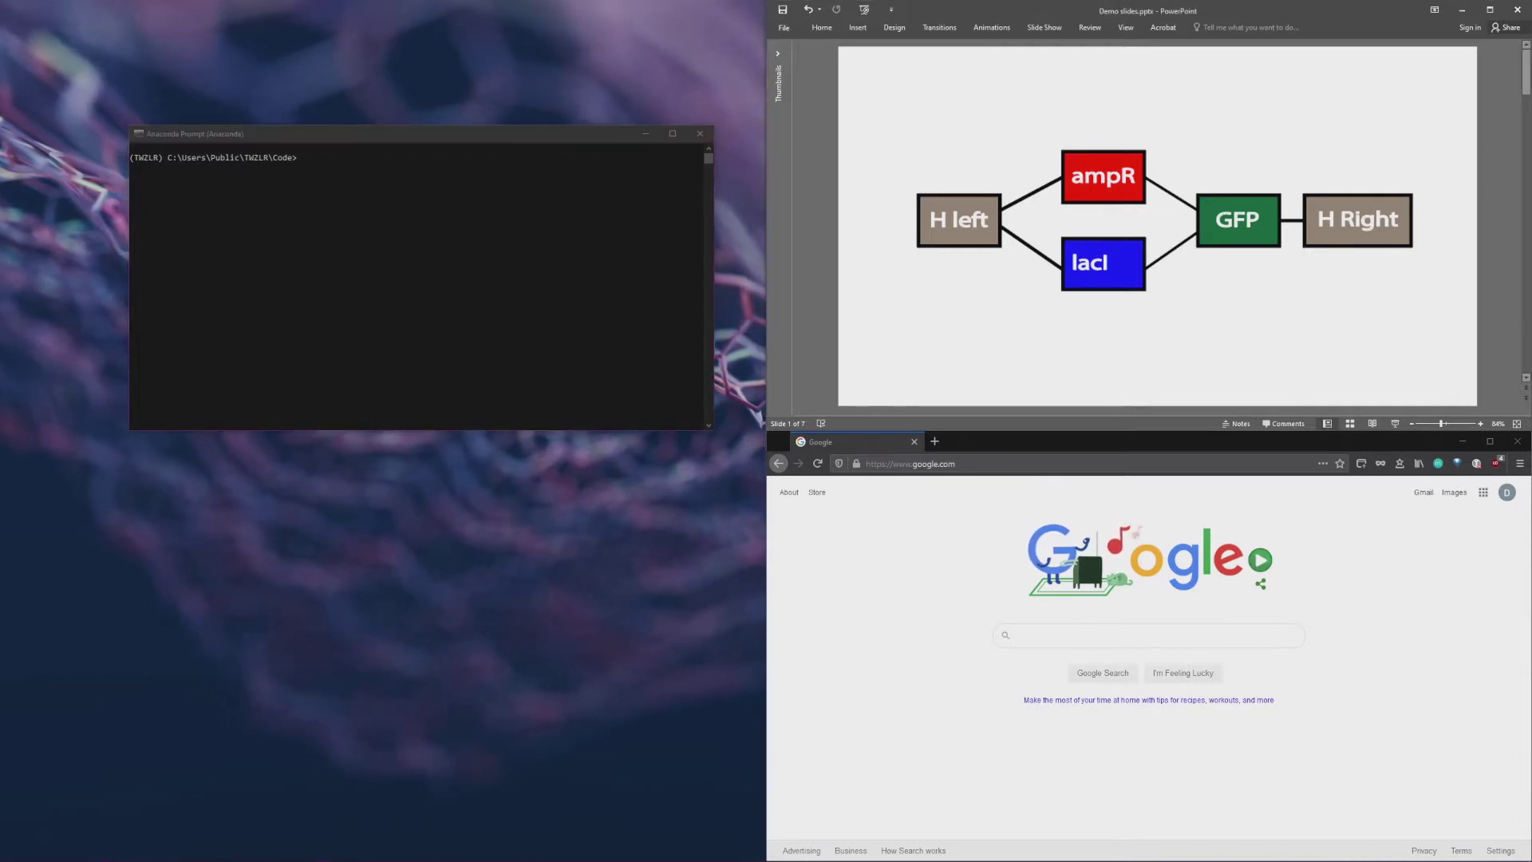
key("Page_Down")
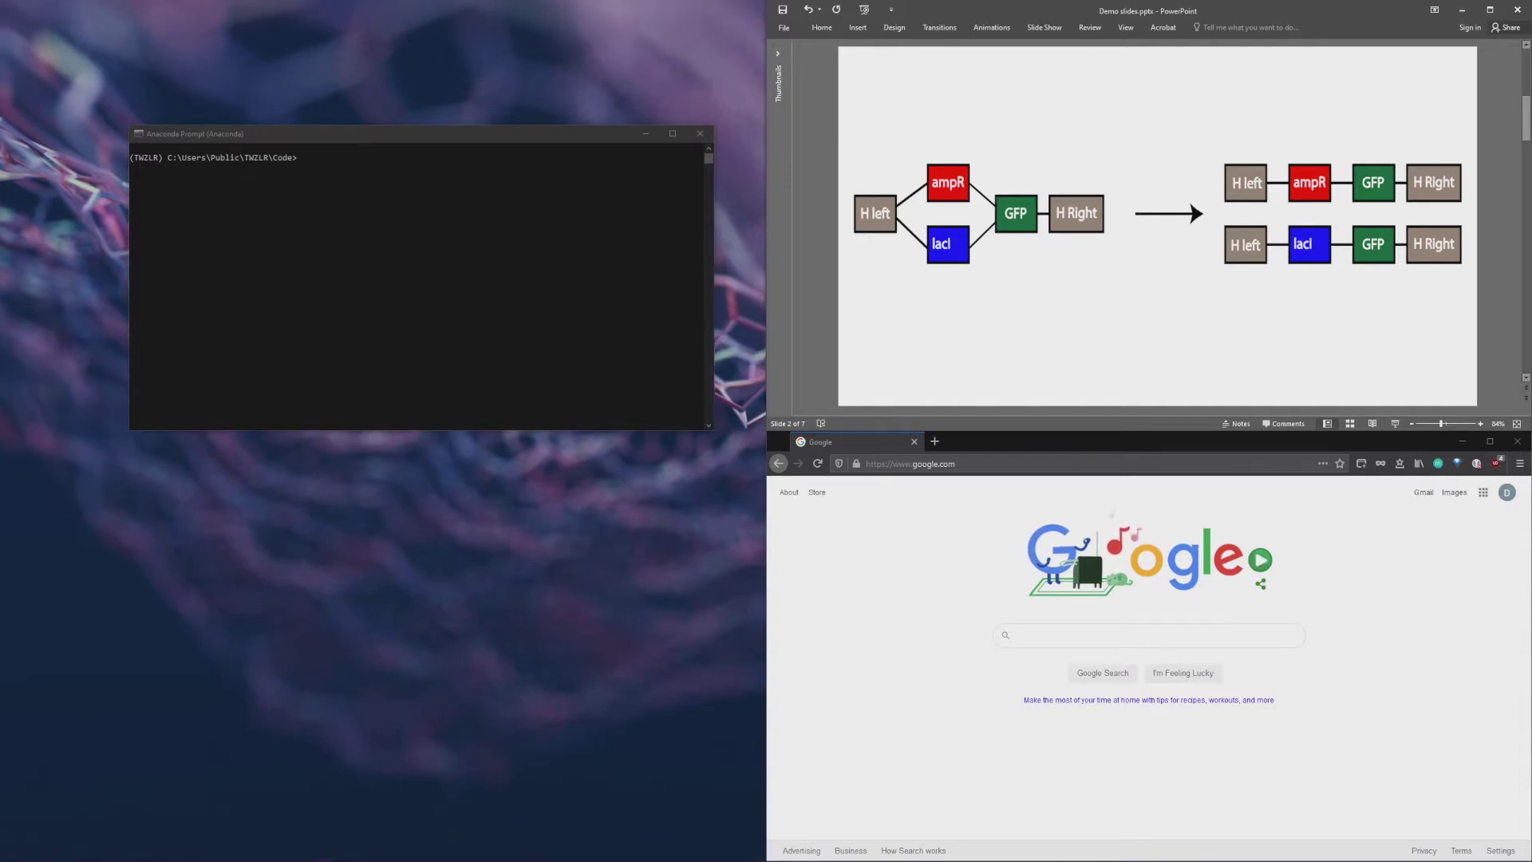
key("alt+Tab")
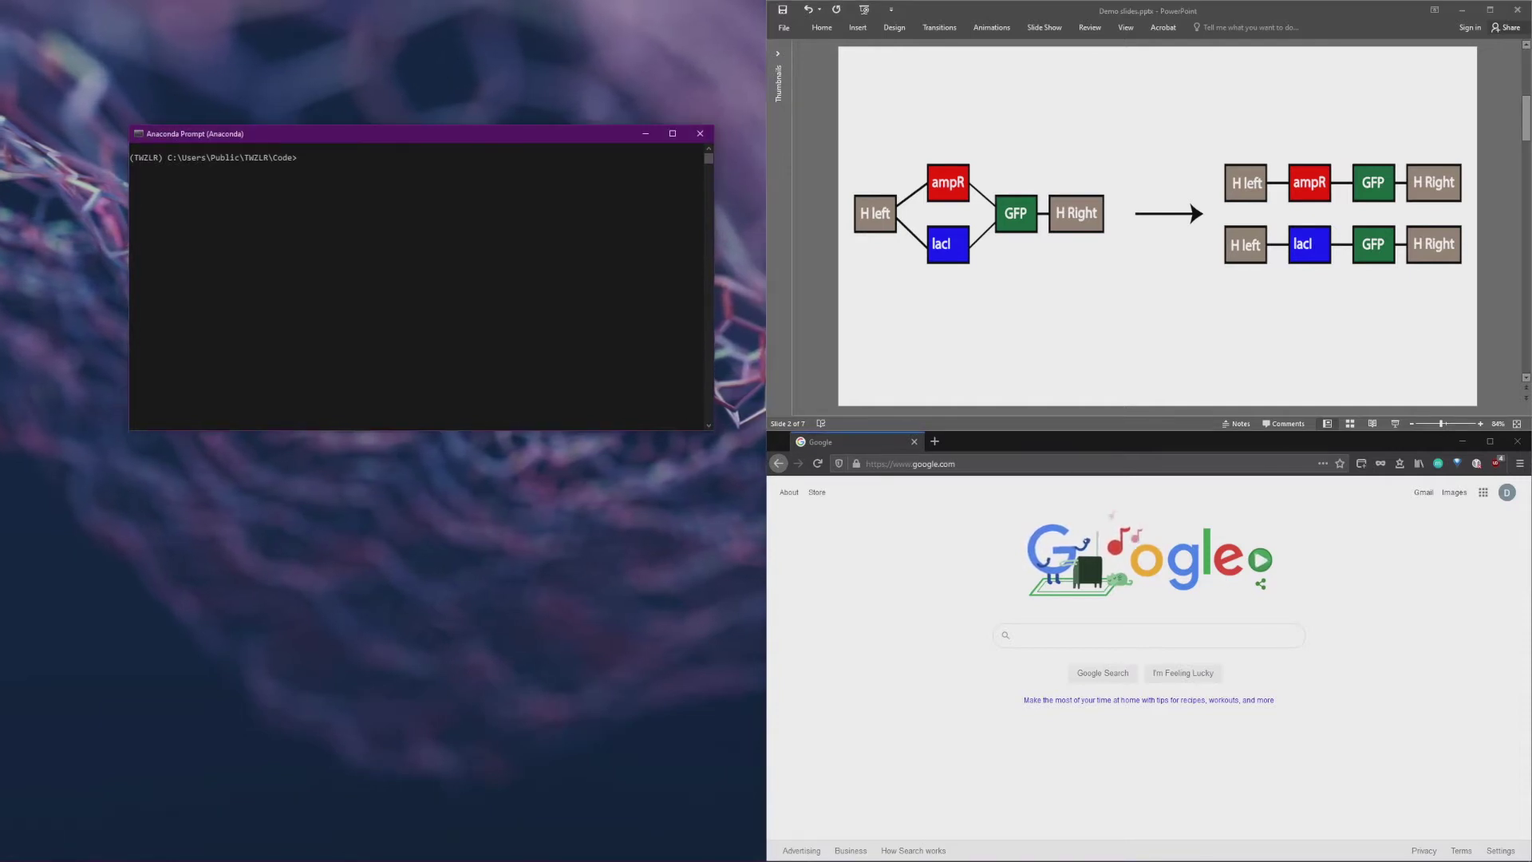
type("python TW")
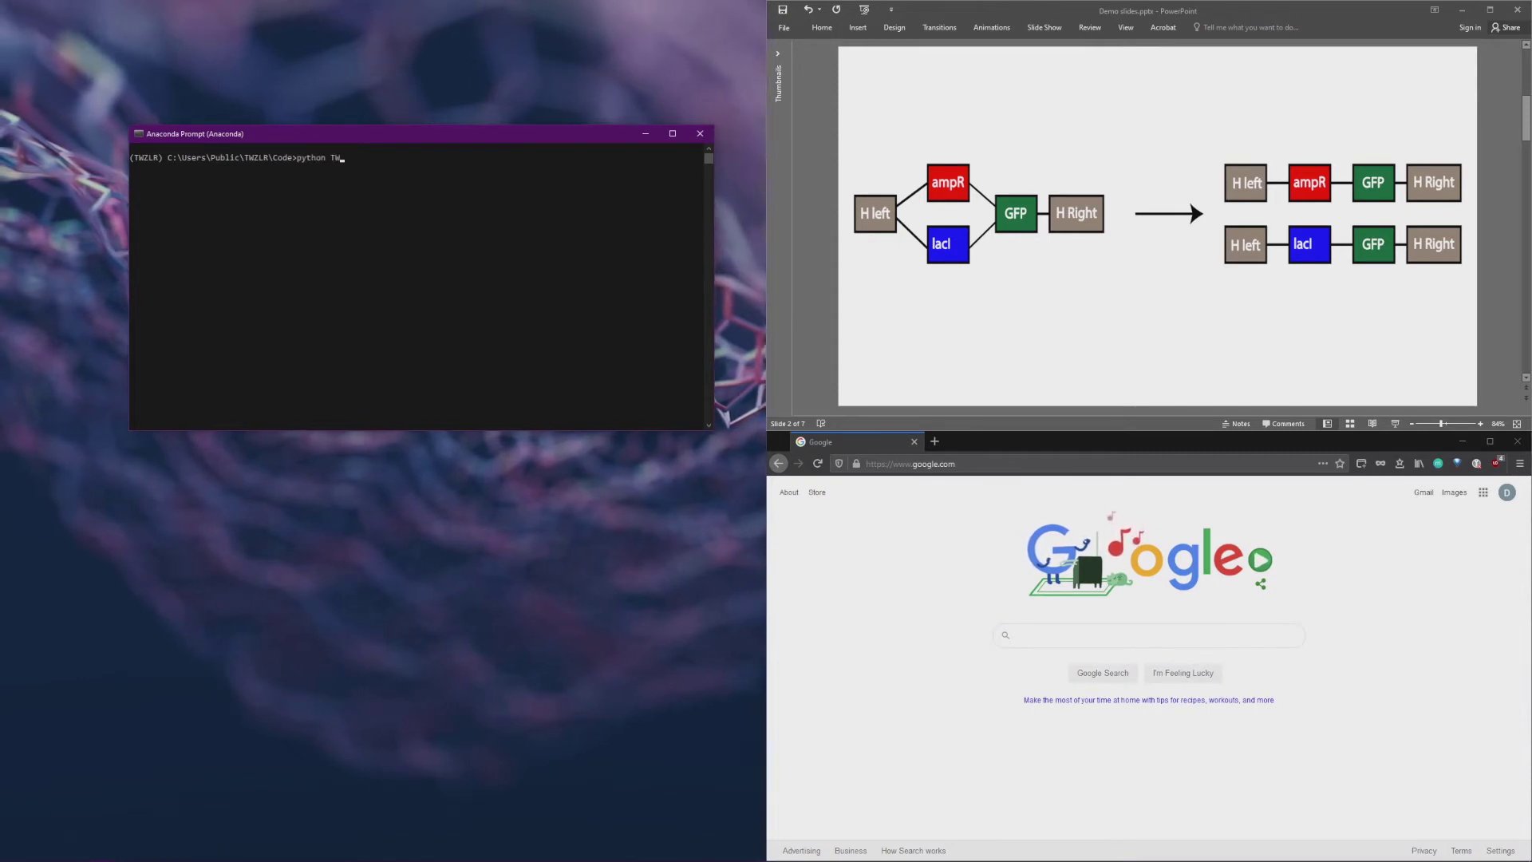
type("ZLR.py")
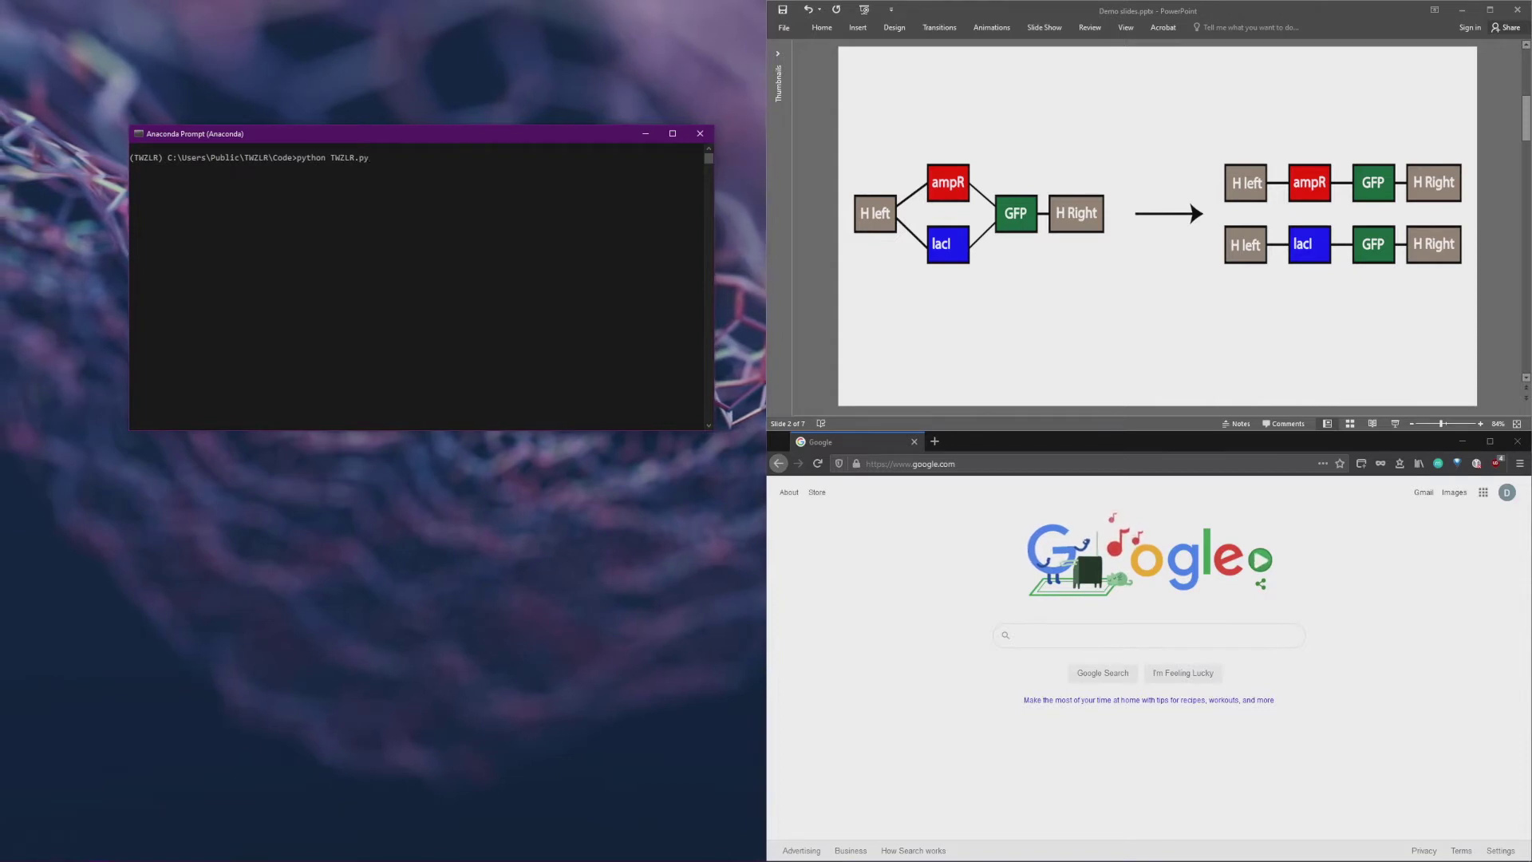
key("Return")
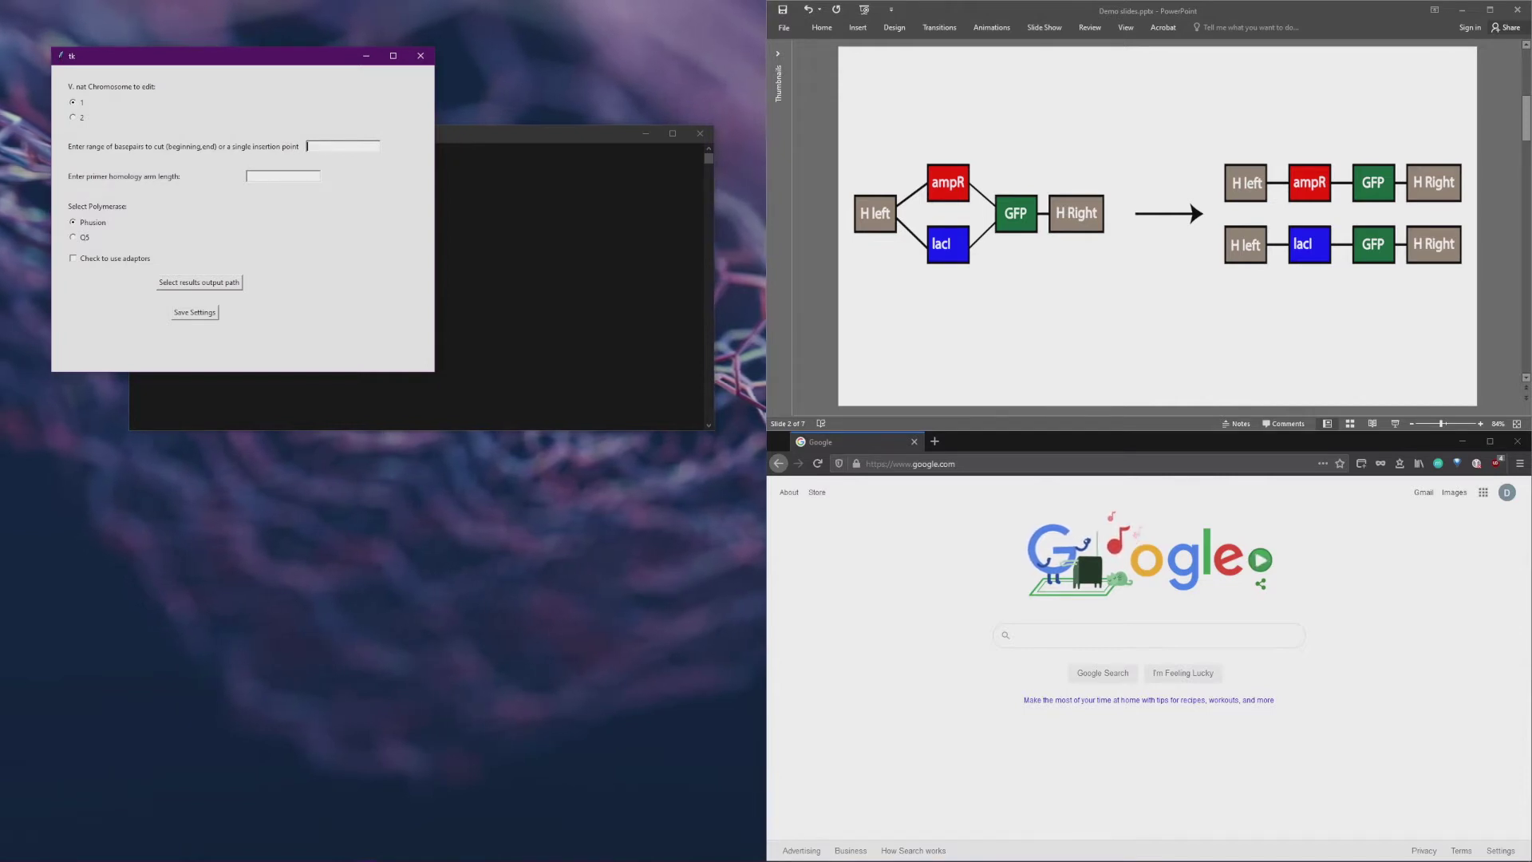
- Set a single insertion point of 3000 and a primer homology arm length of 50
type("120")
type("00,4000")
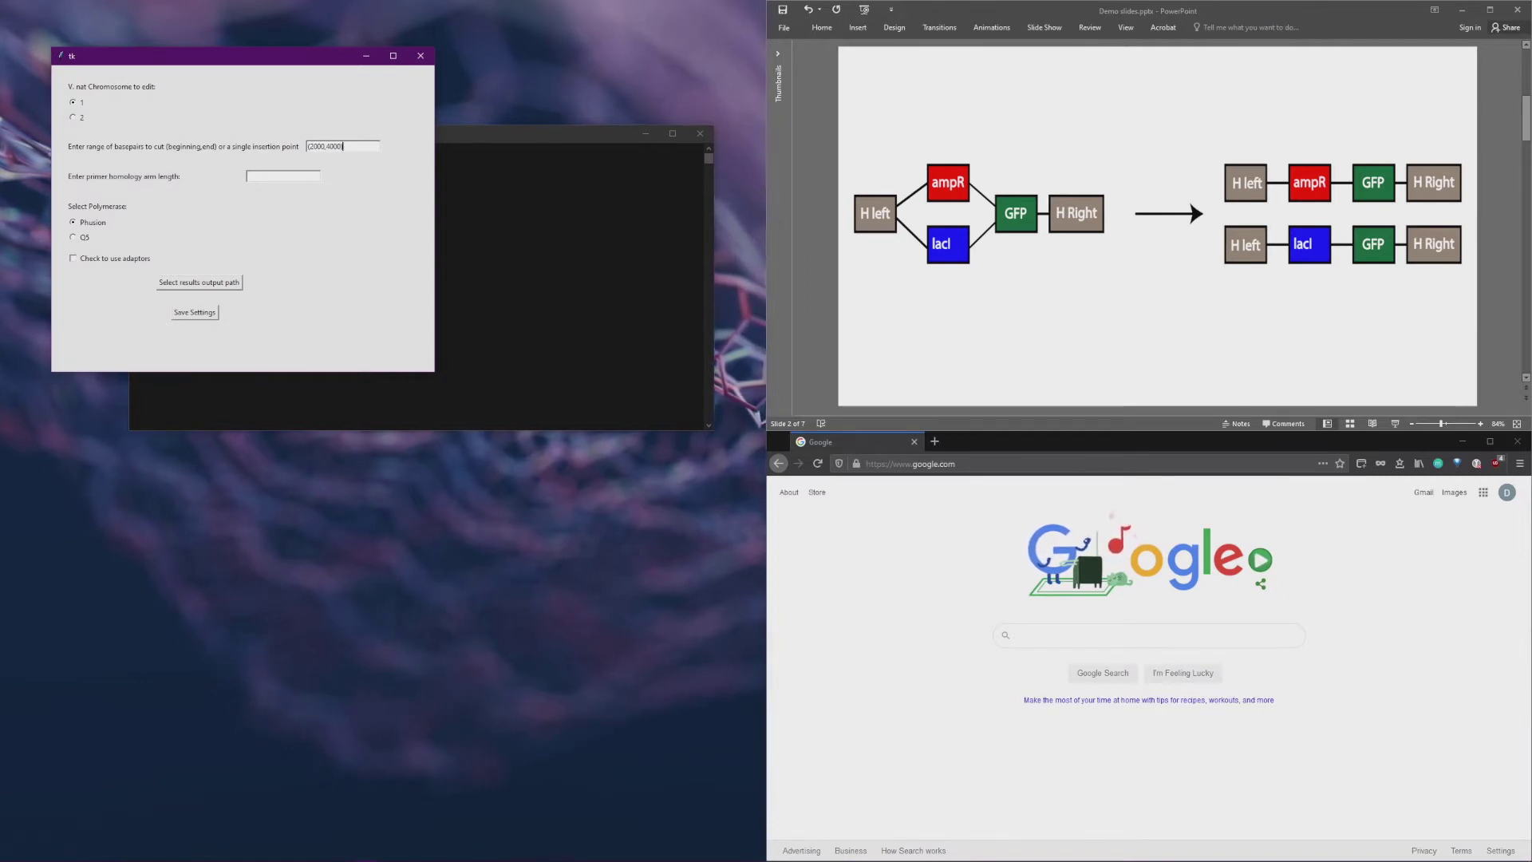
left_click_drag(344, 147, 307, 147)
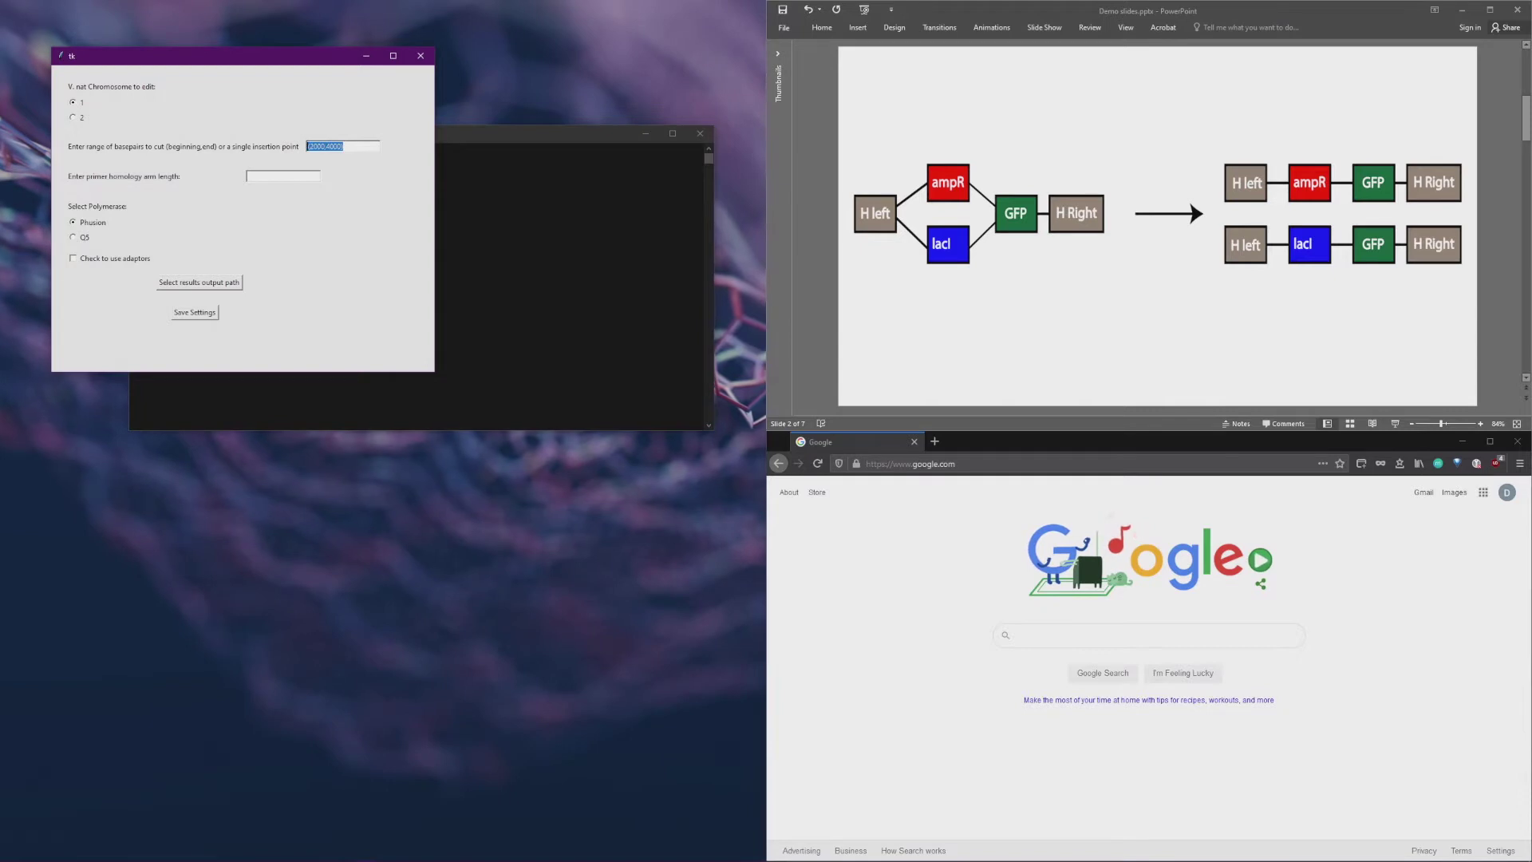
type("30")
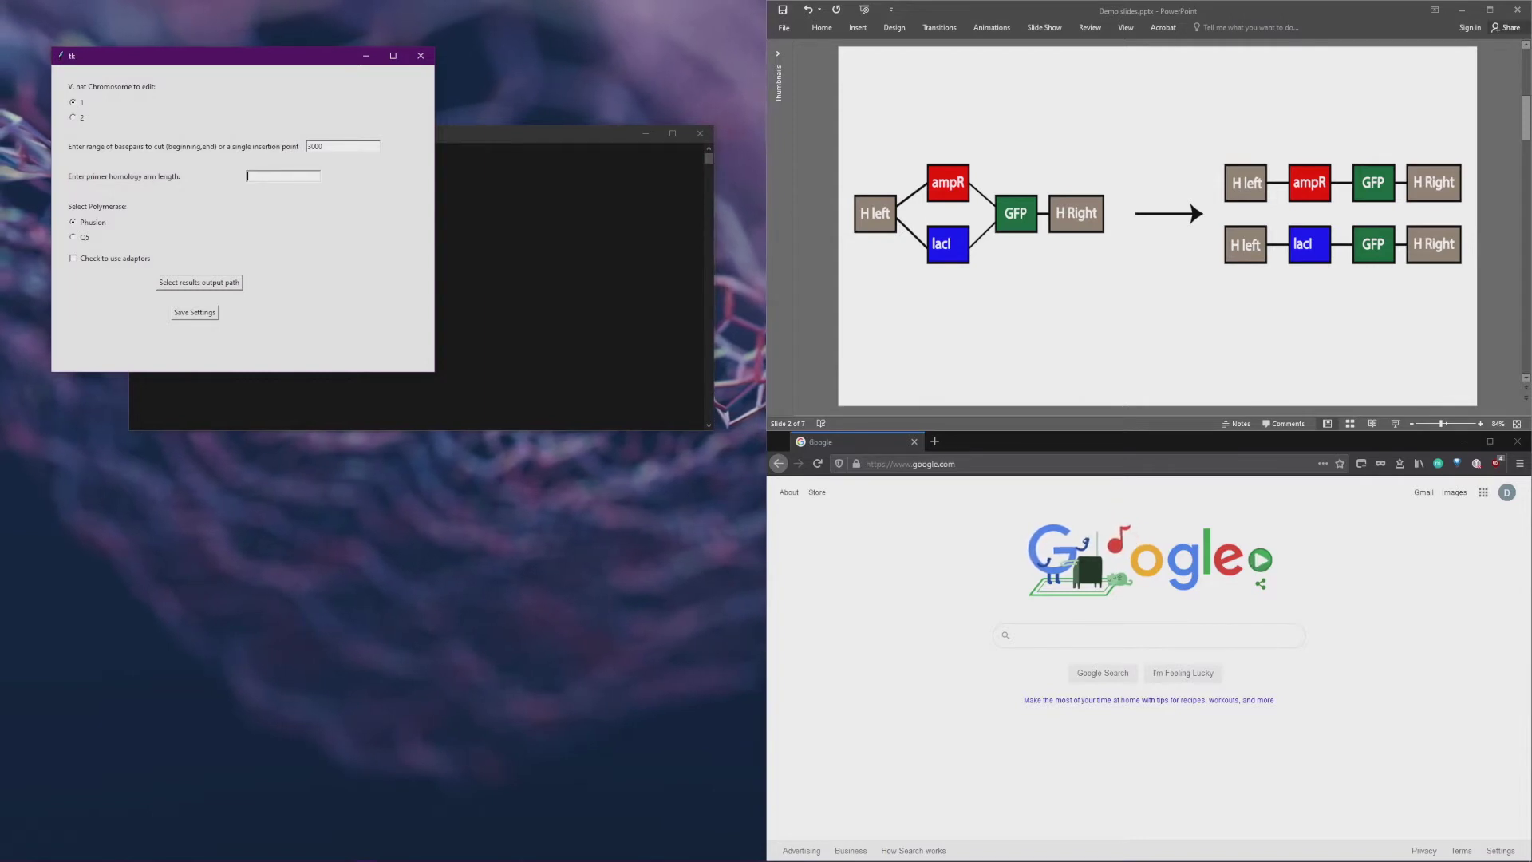
type("50")
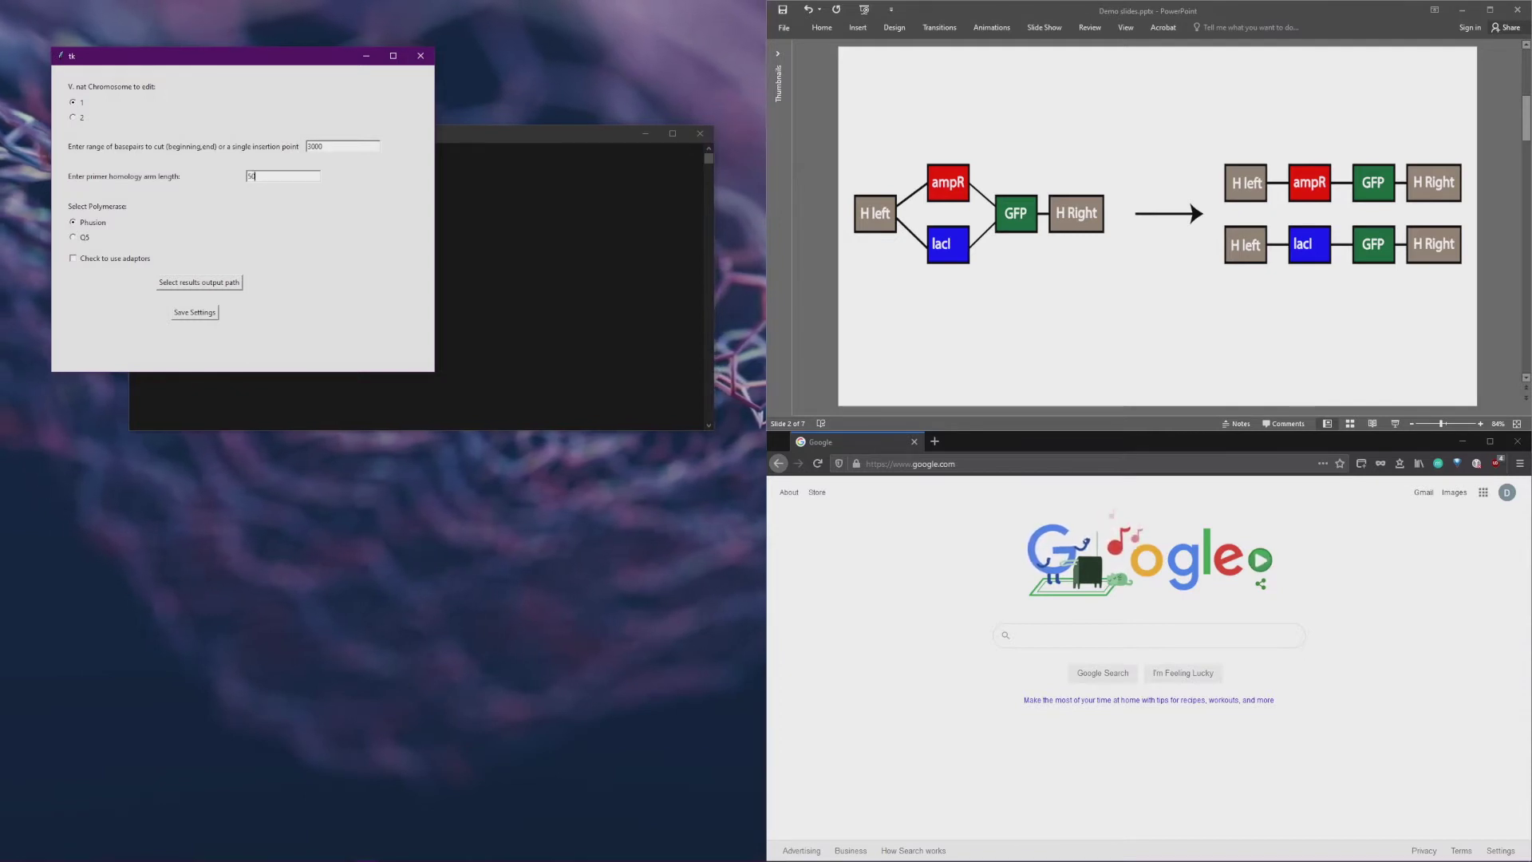
- Choose the TWZLR folder in C:\Users\Public as the results output path and save the settings
left_click(198, 283)
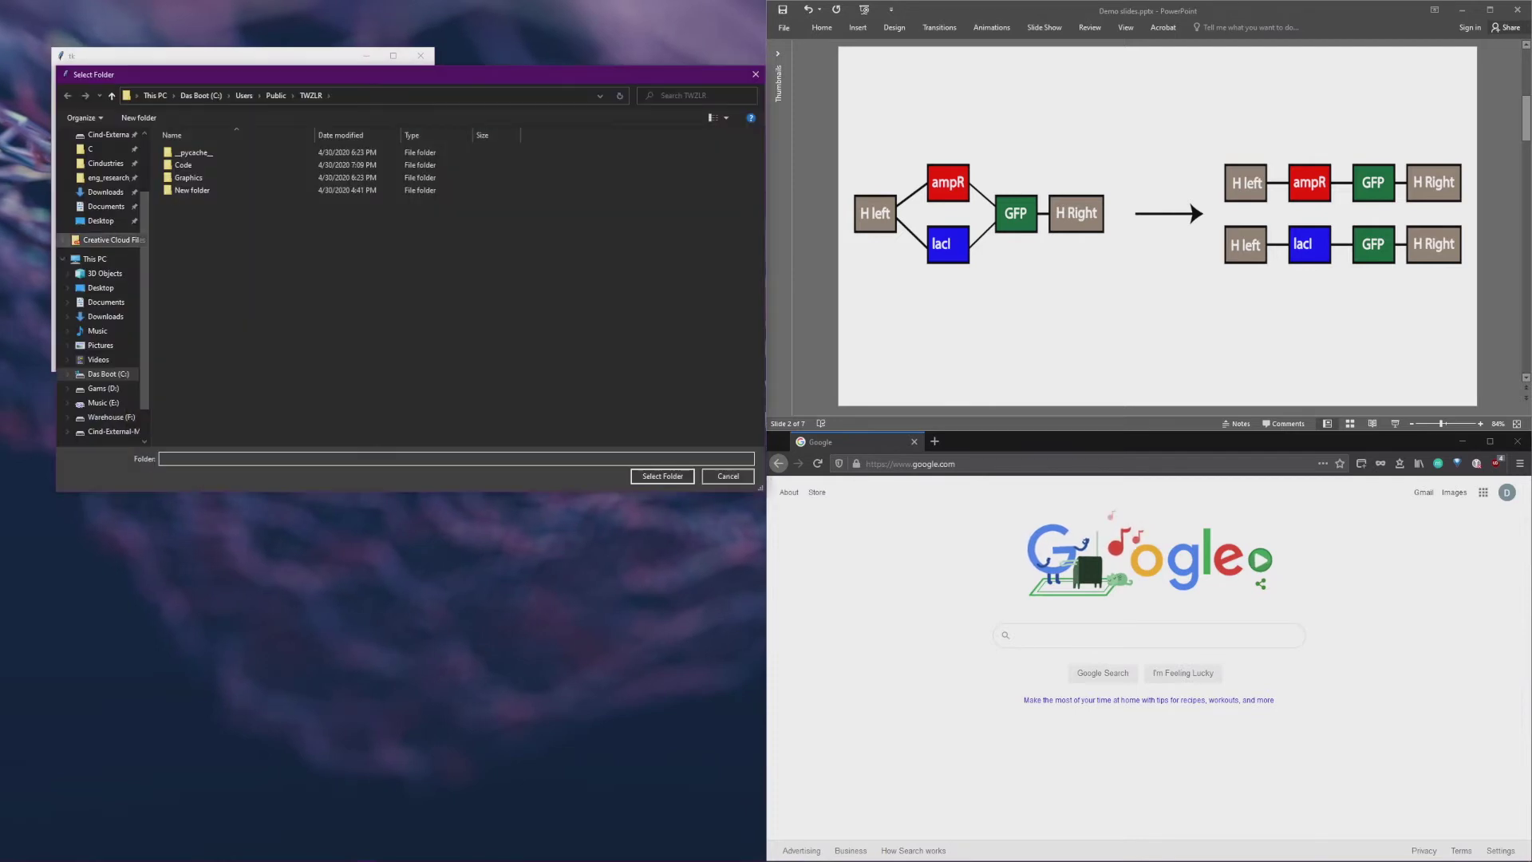
left_click(108, 158)
double_click(183, 202)
double_click(184, 165)
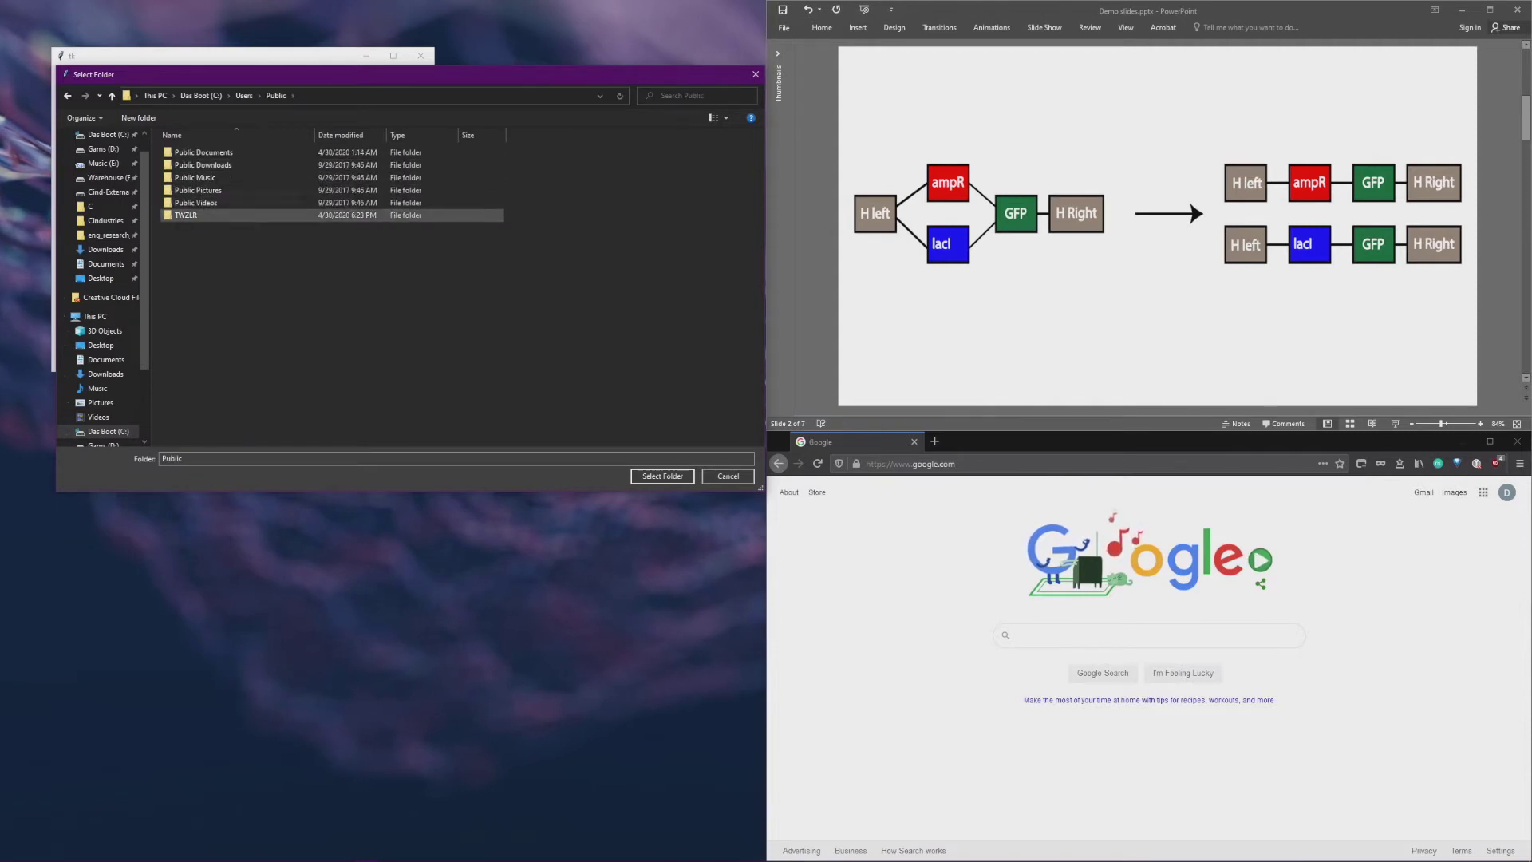
double_click(187, 215)
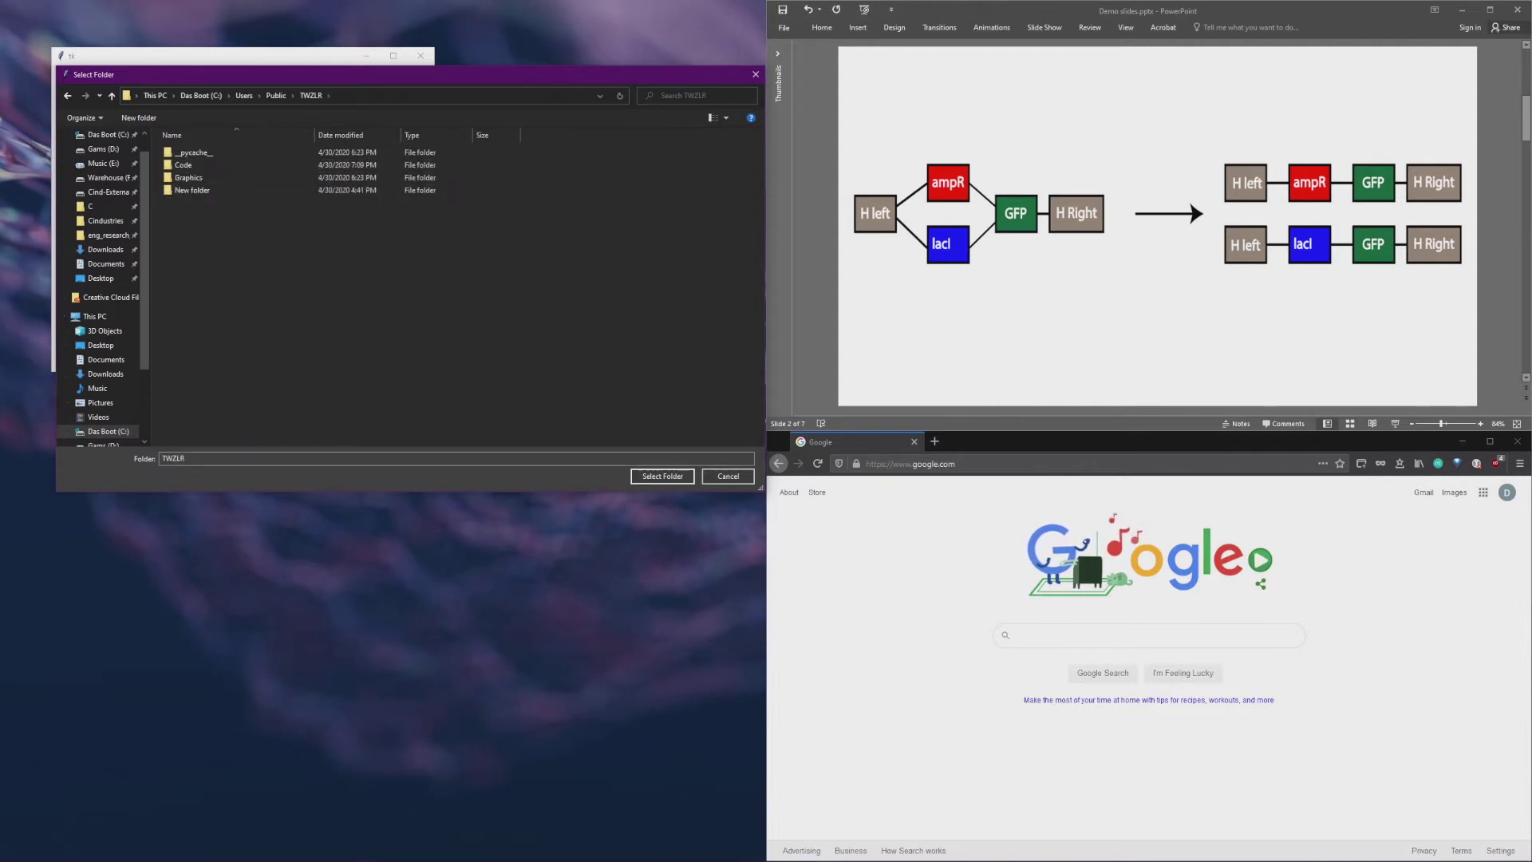
left_click(662, 475)
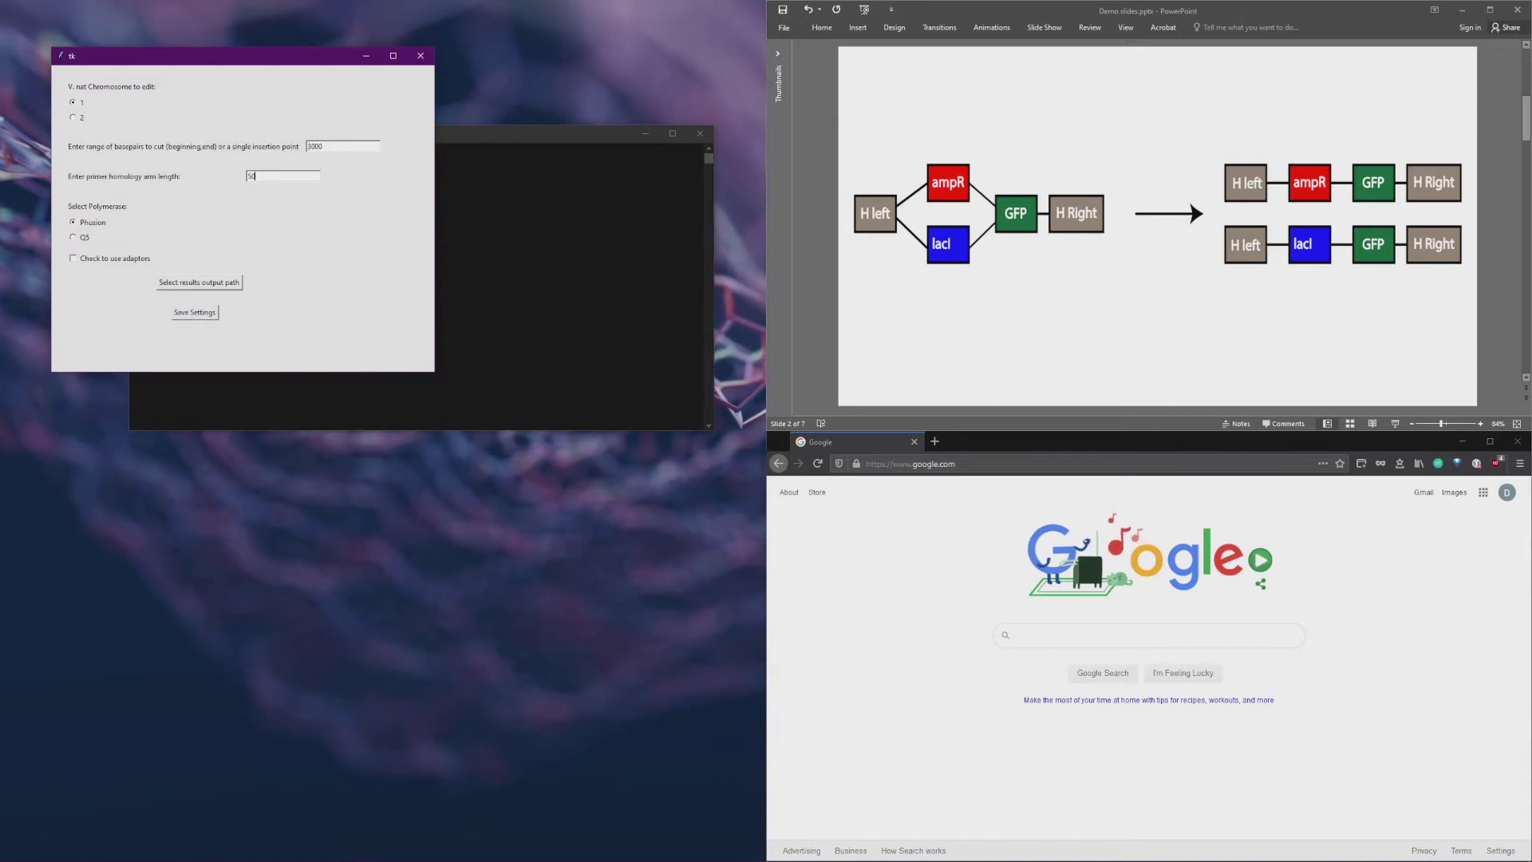
left_click(195, 312)
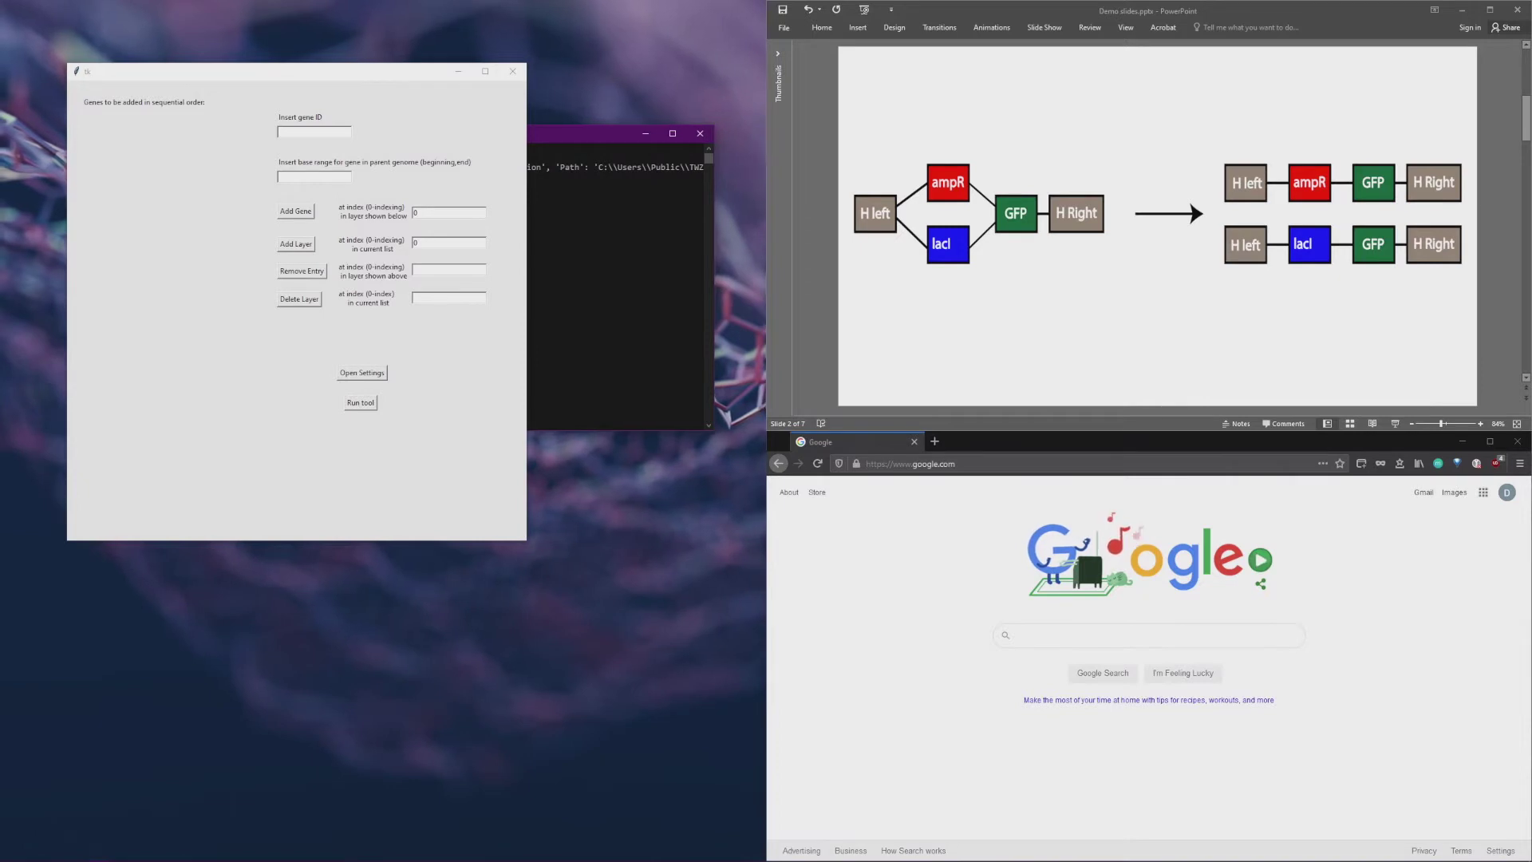
- Review the PowerPoint slides up to slide 5 for how layers and genes are indexed
key("alt+Tab")
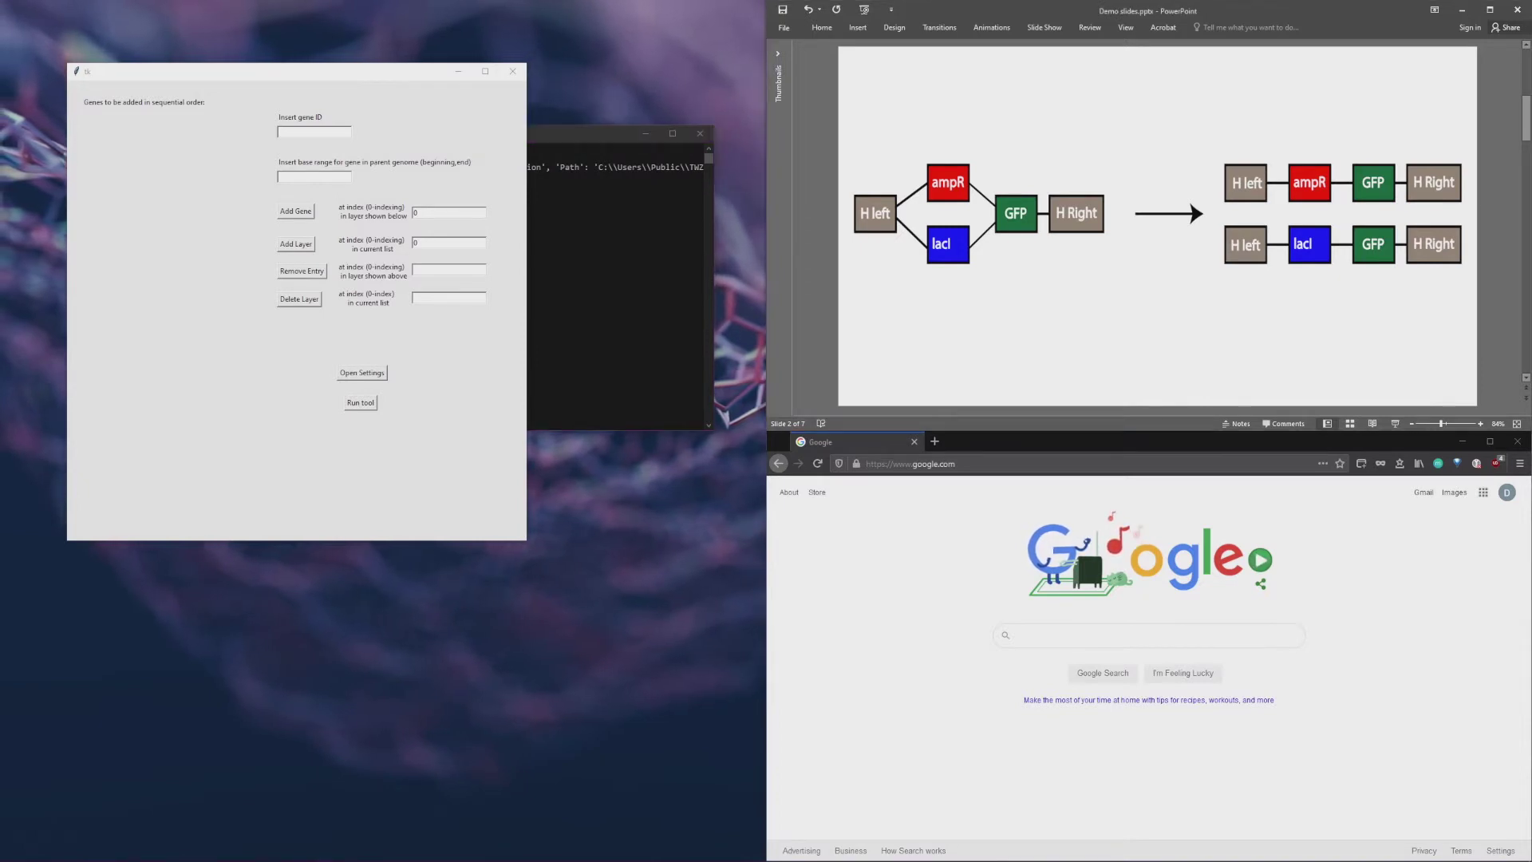
key("Page_Down")
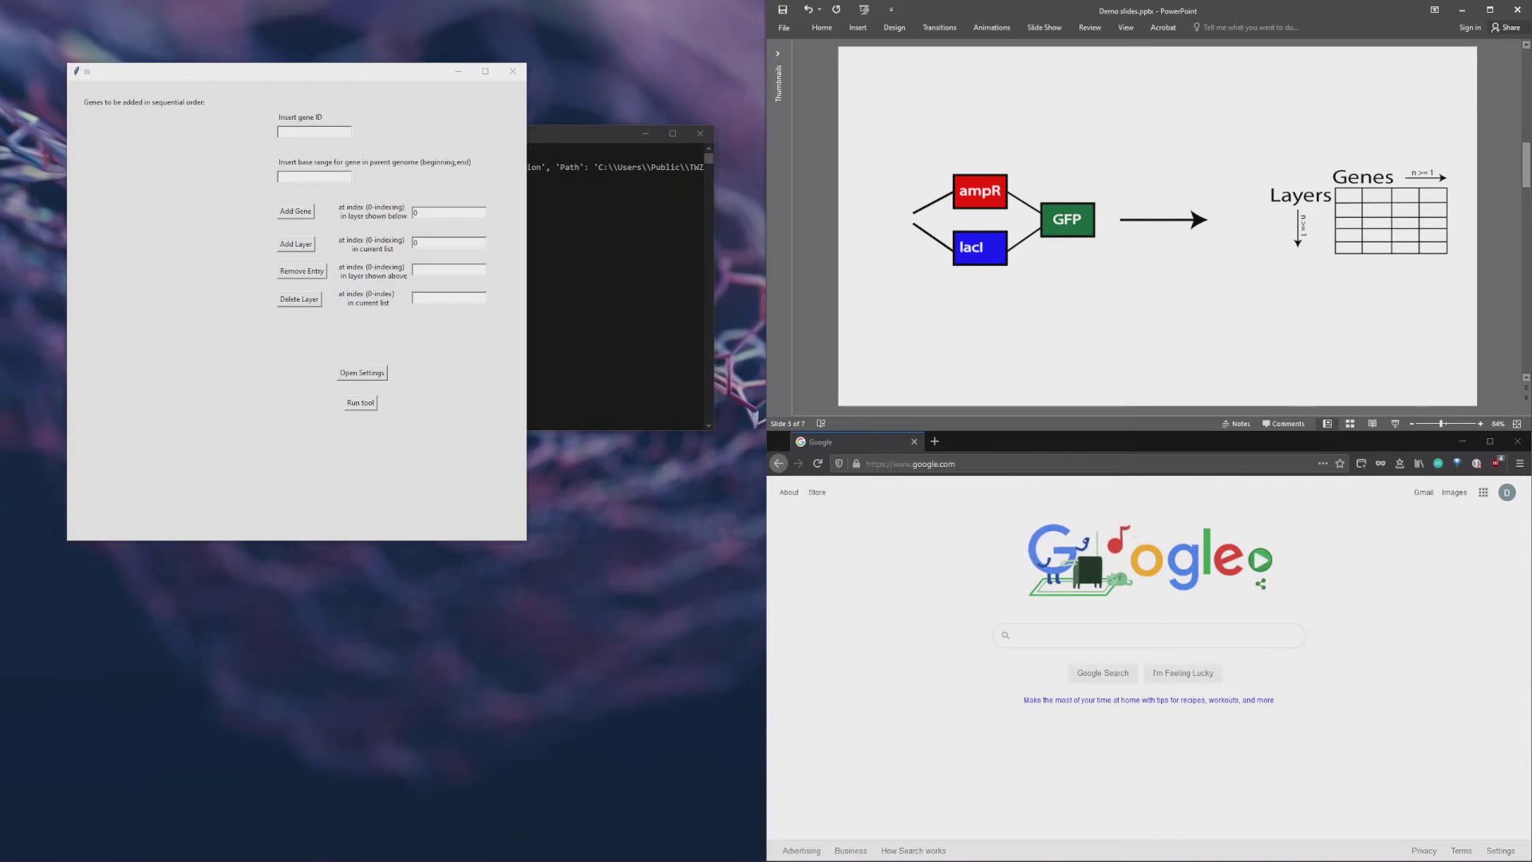
key("Page_Down")
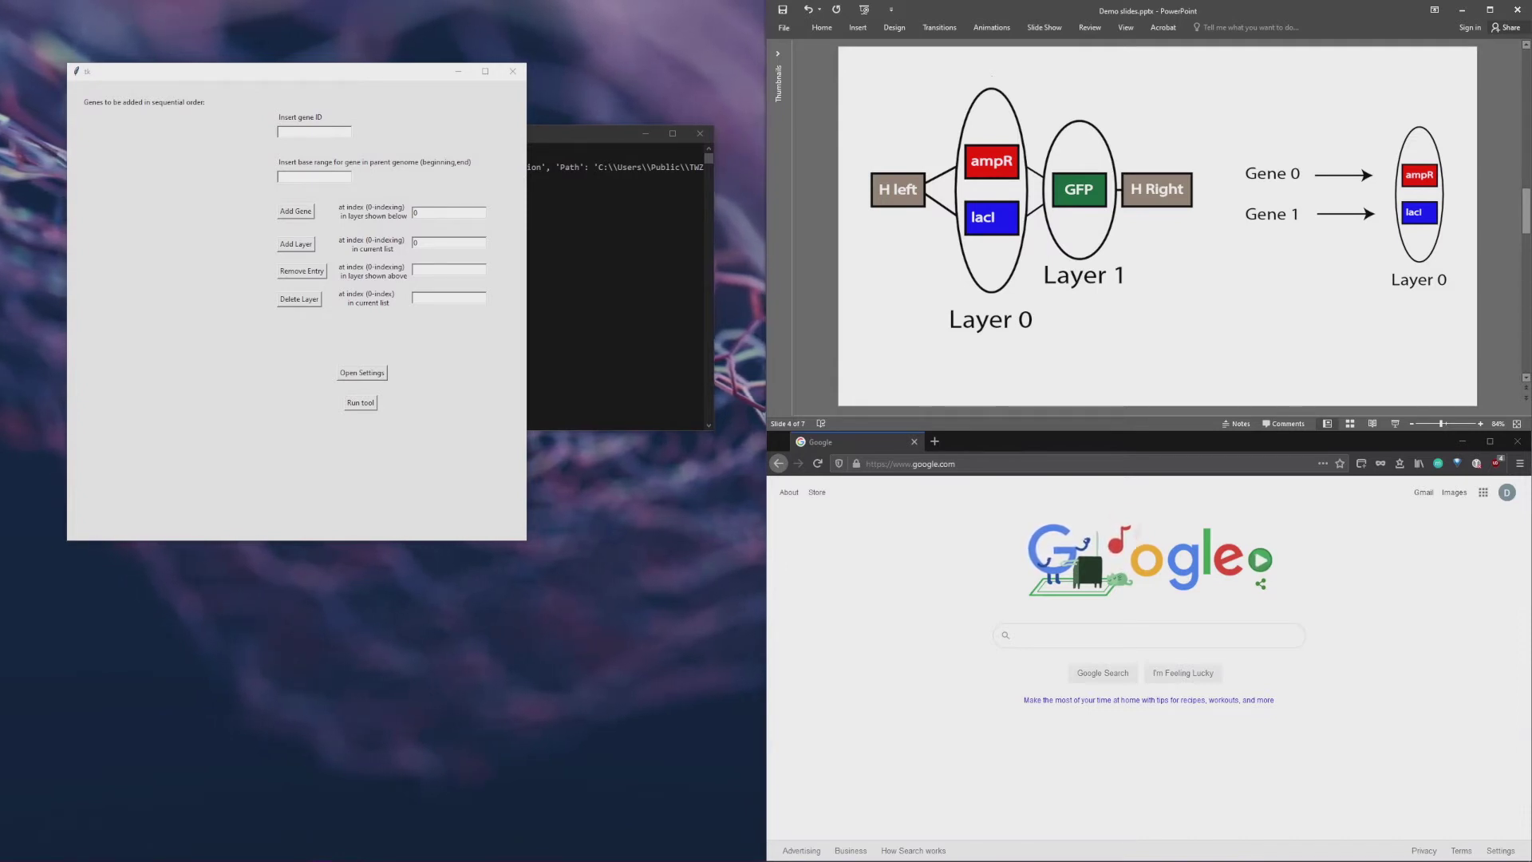
key("Page_Down")
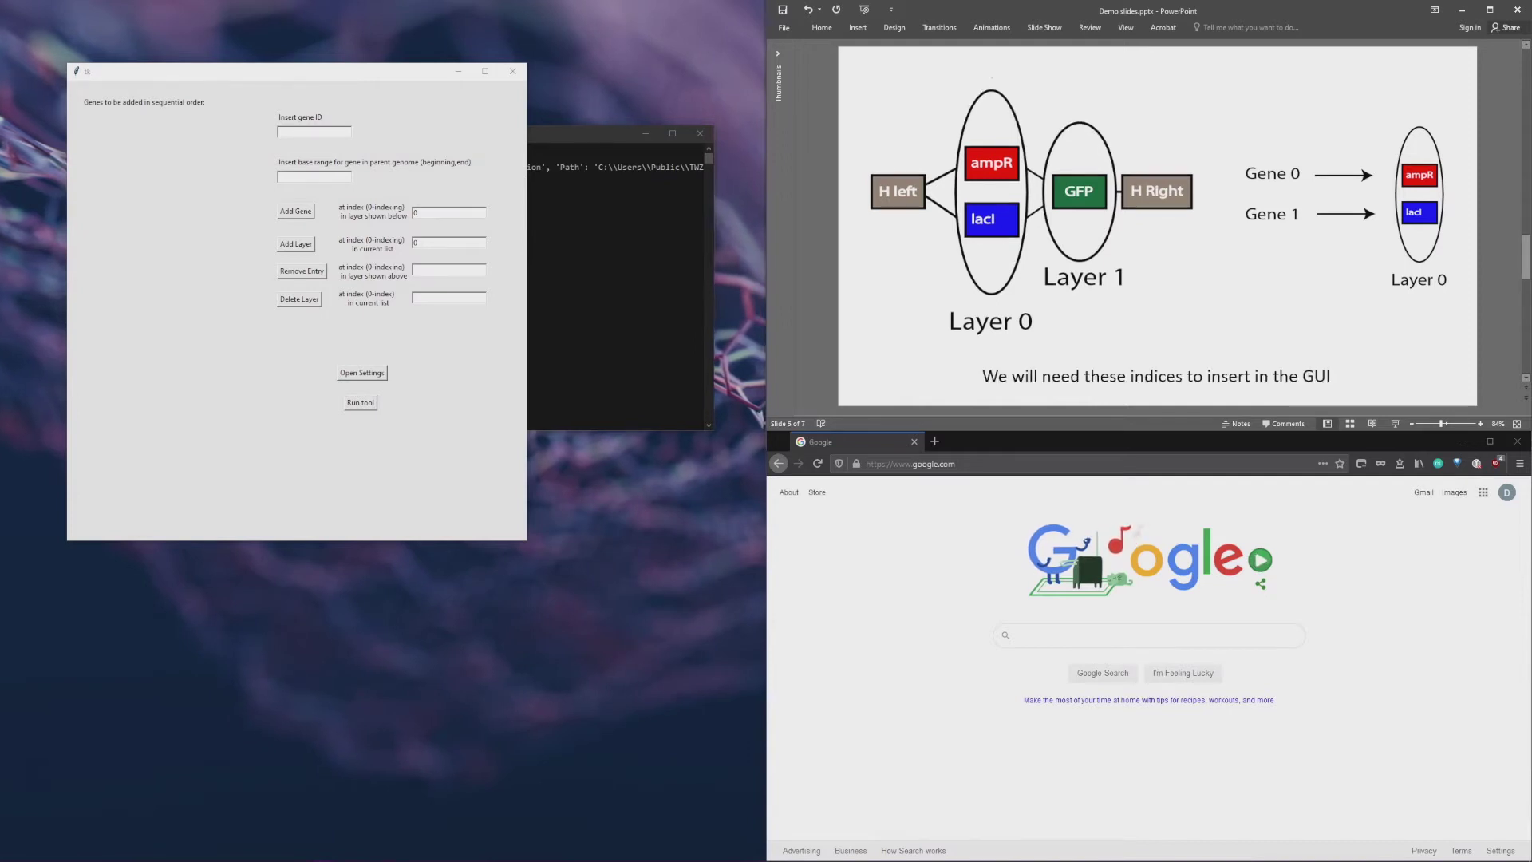
- Open the NCBI website at ncbi.nlm.nih.gov in the browser
left_click(989, 463)
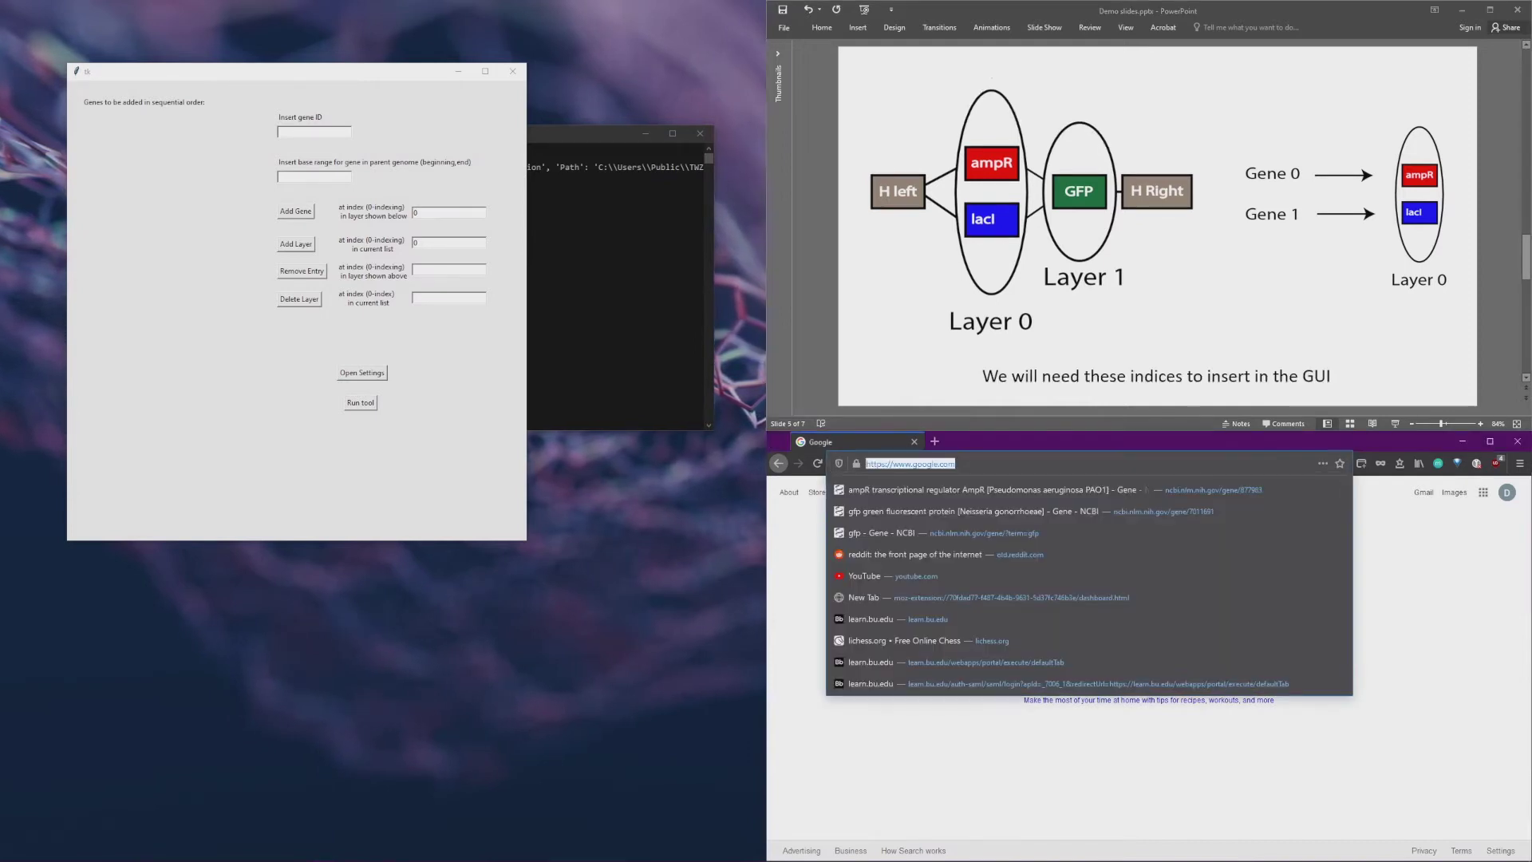
type("ncbi.nlm.nih.gov/")
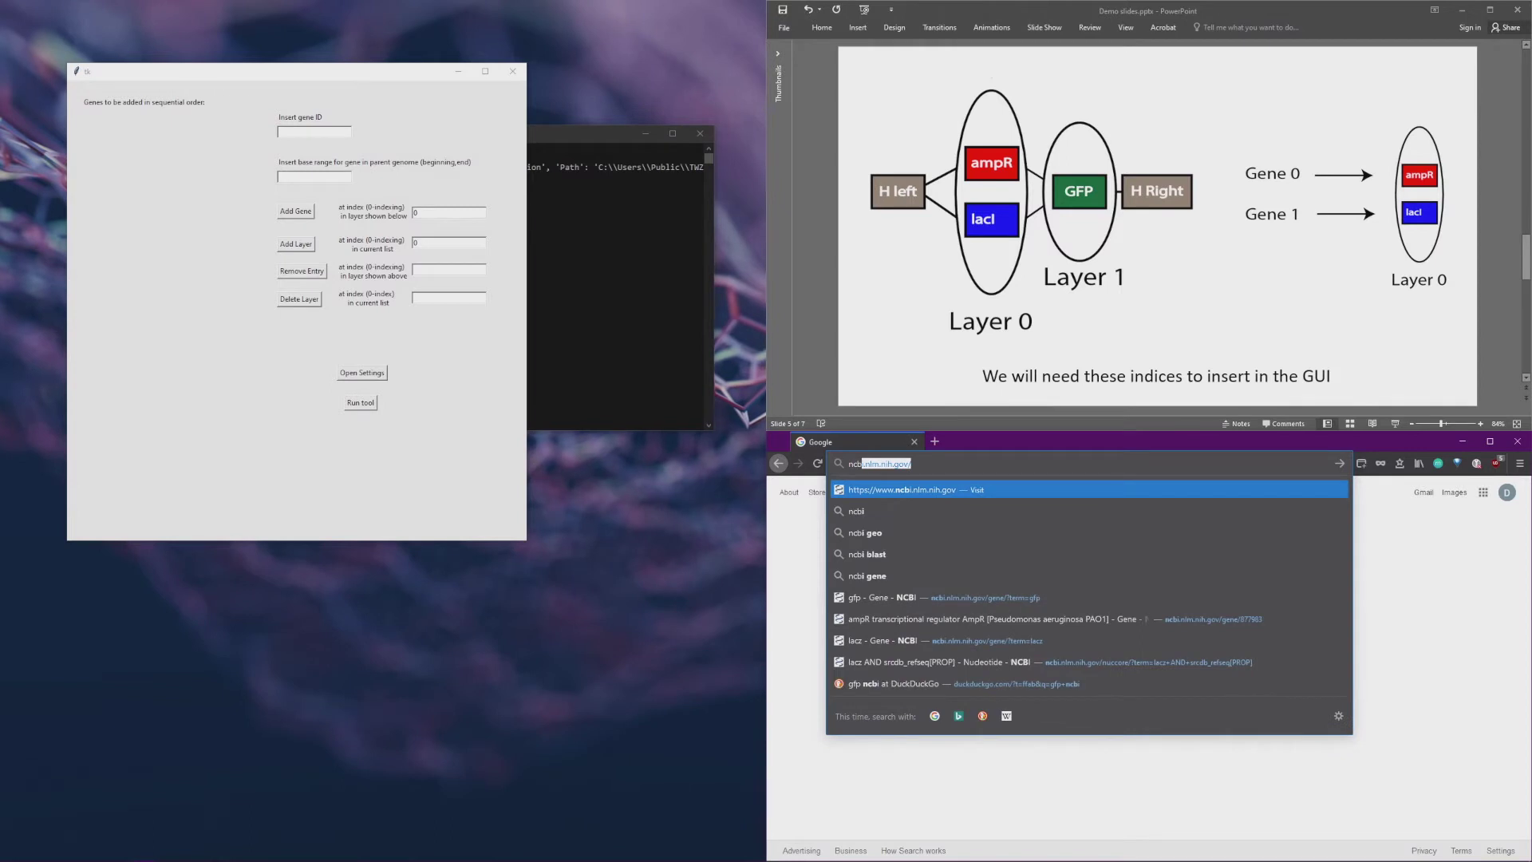
key("Return")
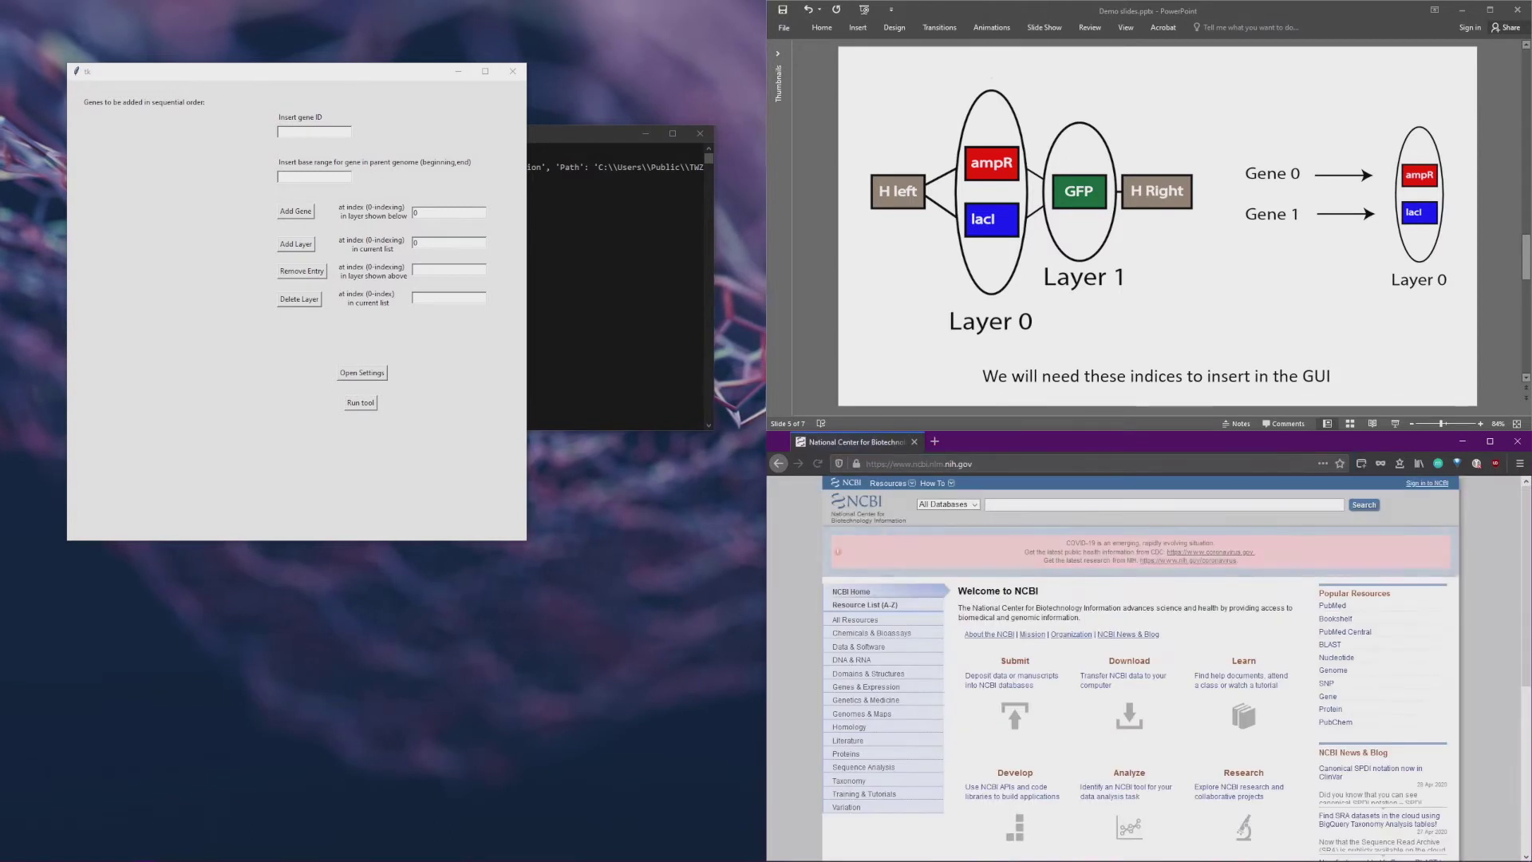
- Search NCBI's Gene database for ampr and open the Pseudomonas aeruginosa PAO1 ampR record
left_click(948, 504)
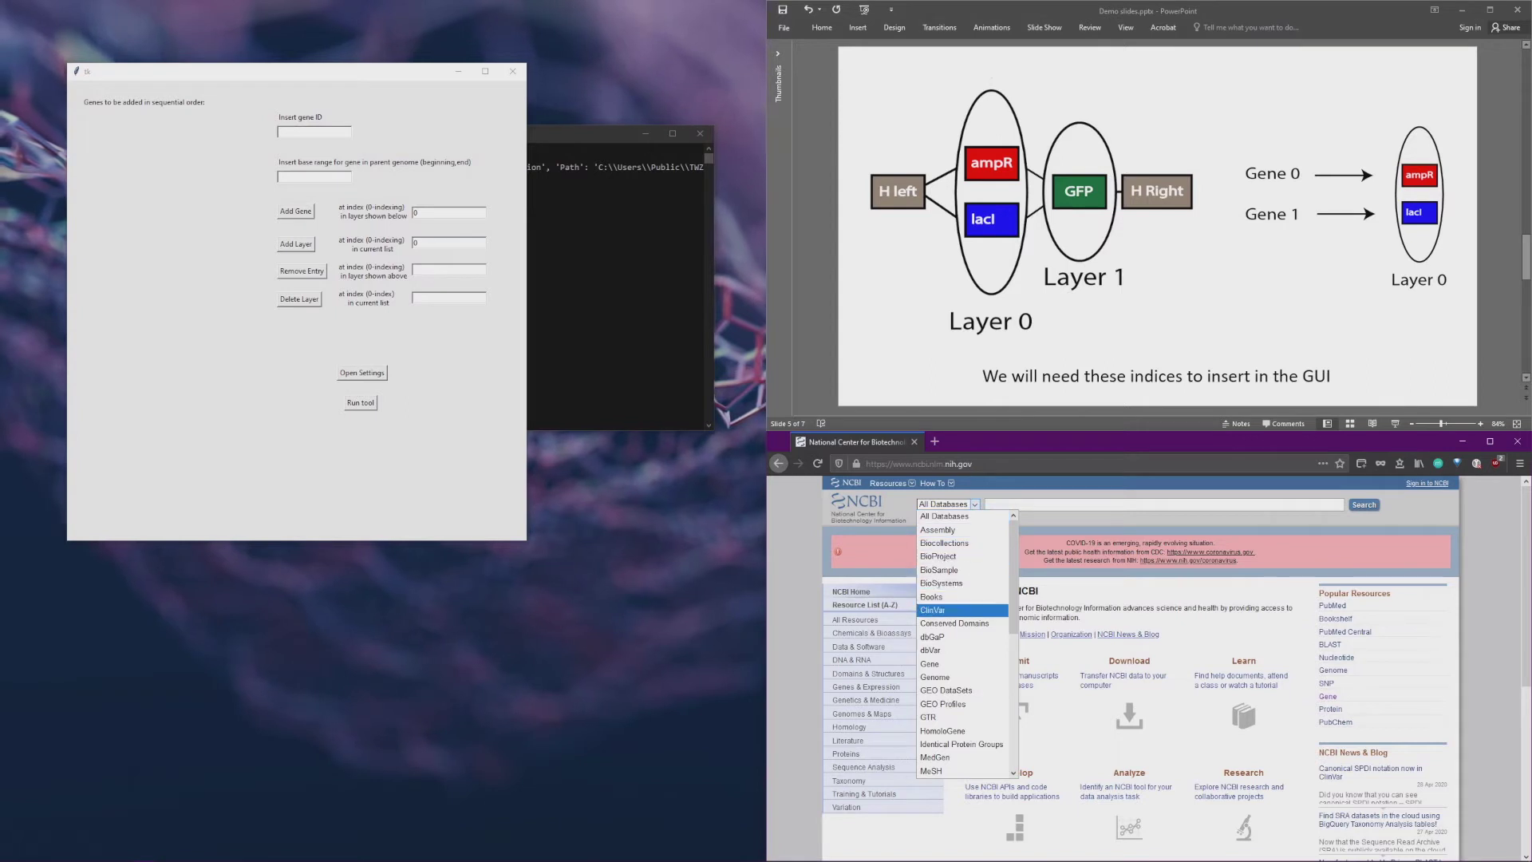
key("Return")
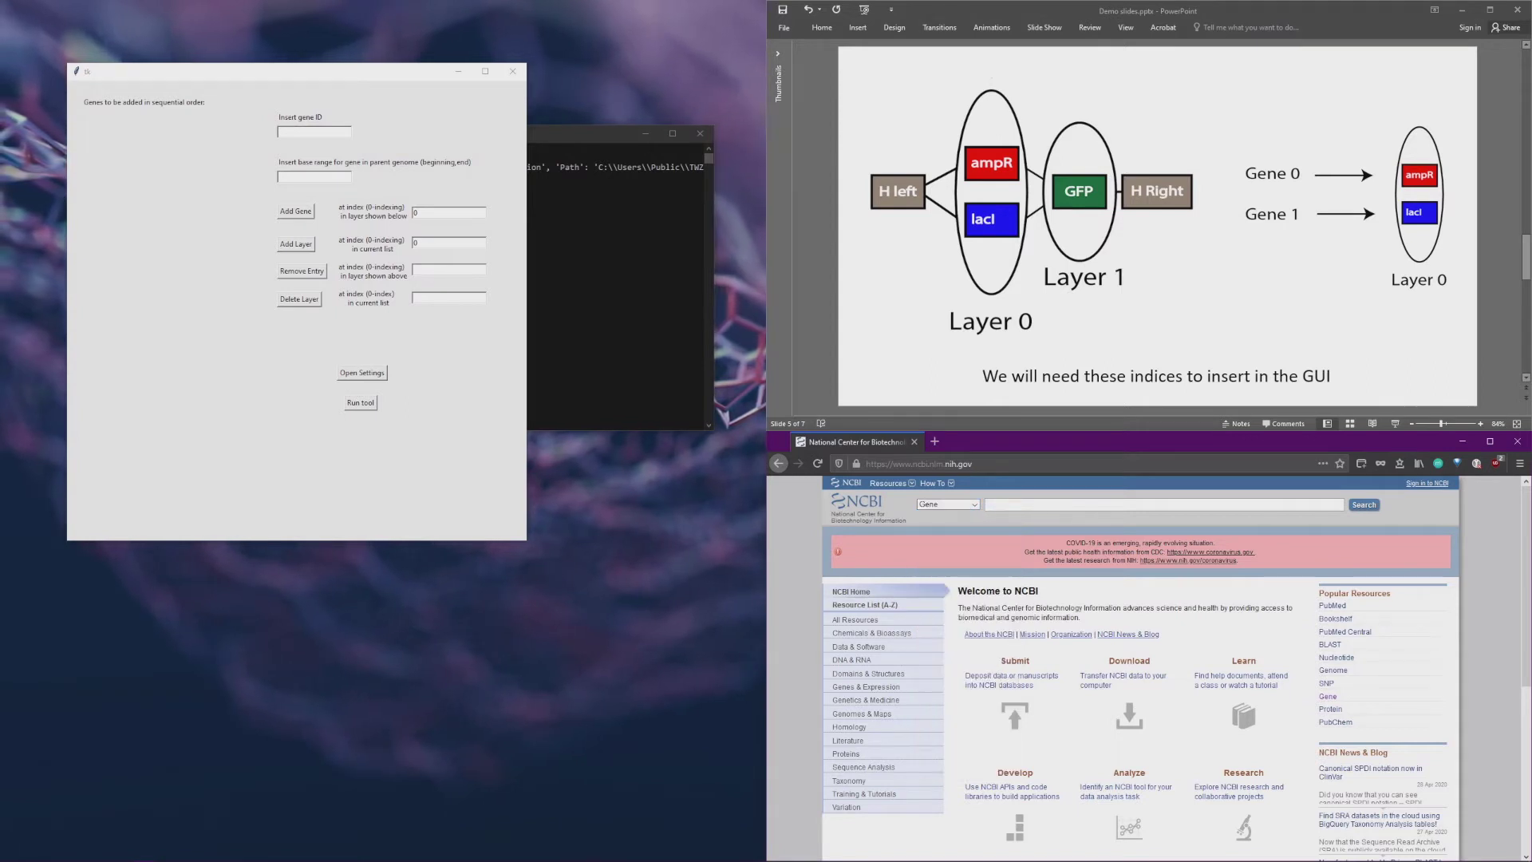
left_click(989, 505)
type("ampr")
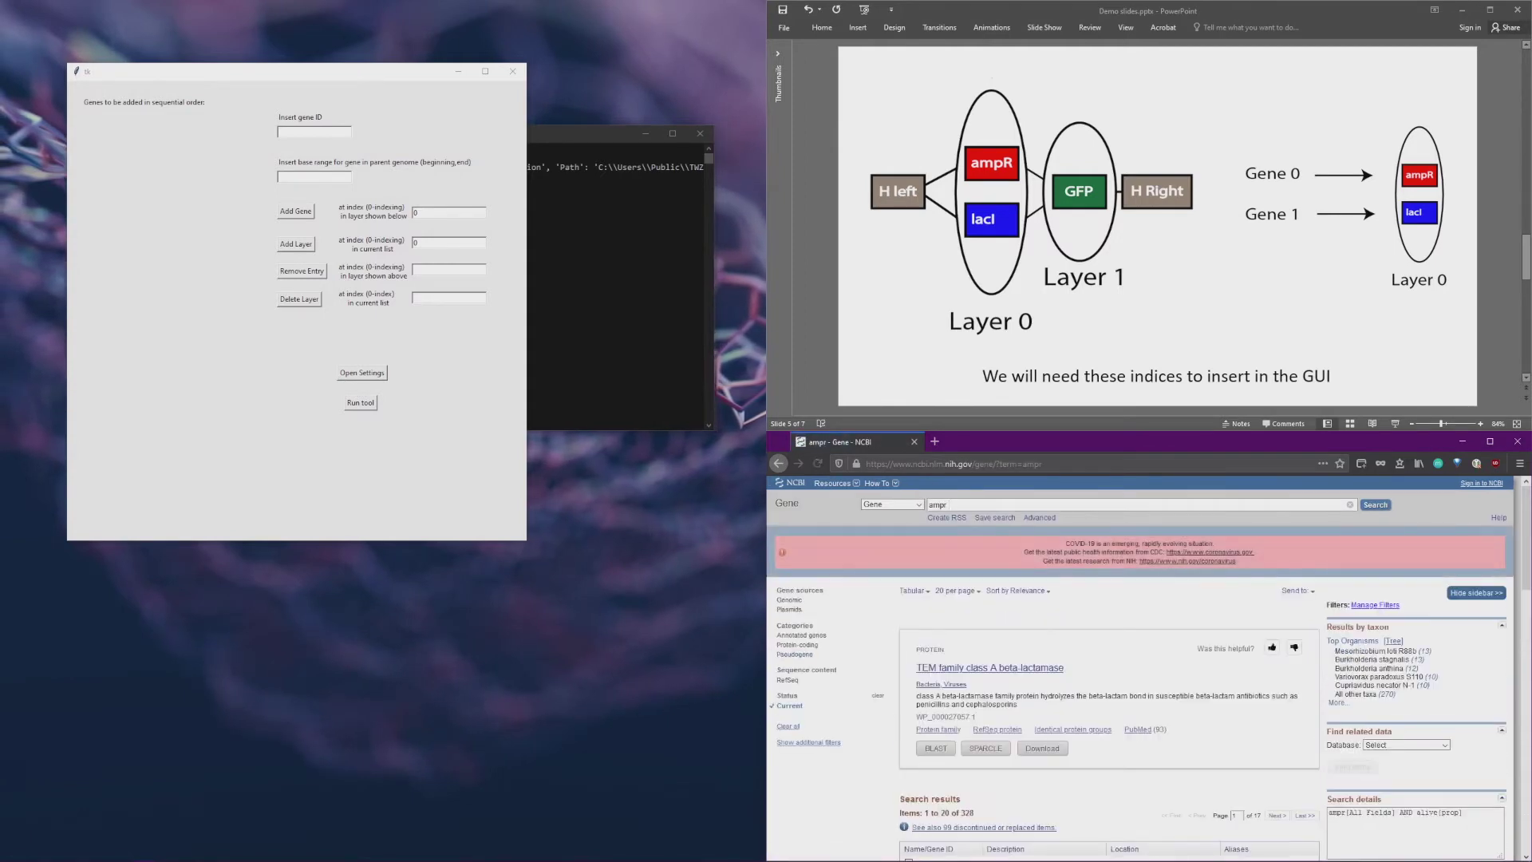
scroll(1141, 670, "down", 5)
left_click(926, 692)
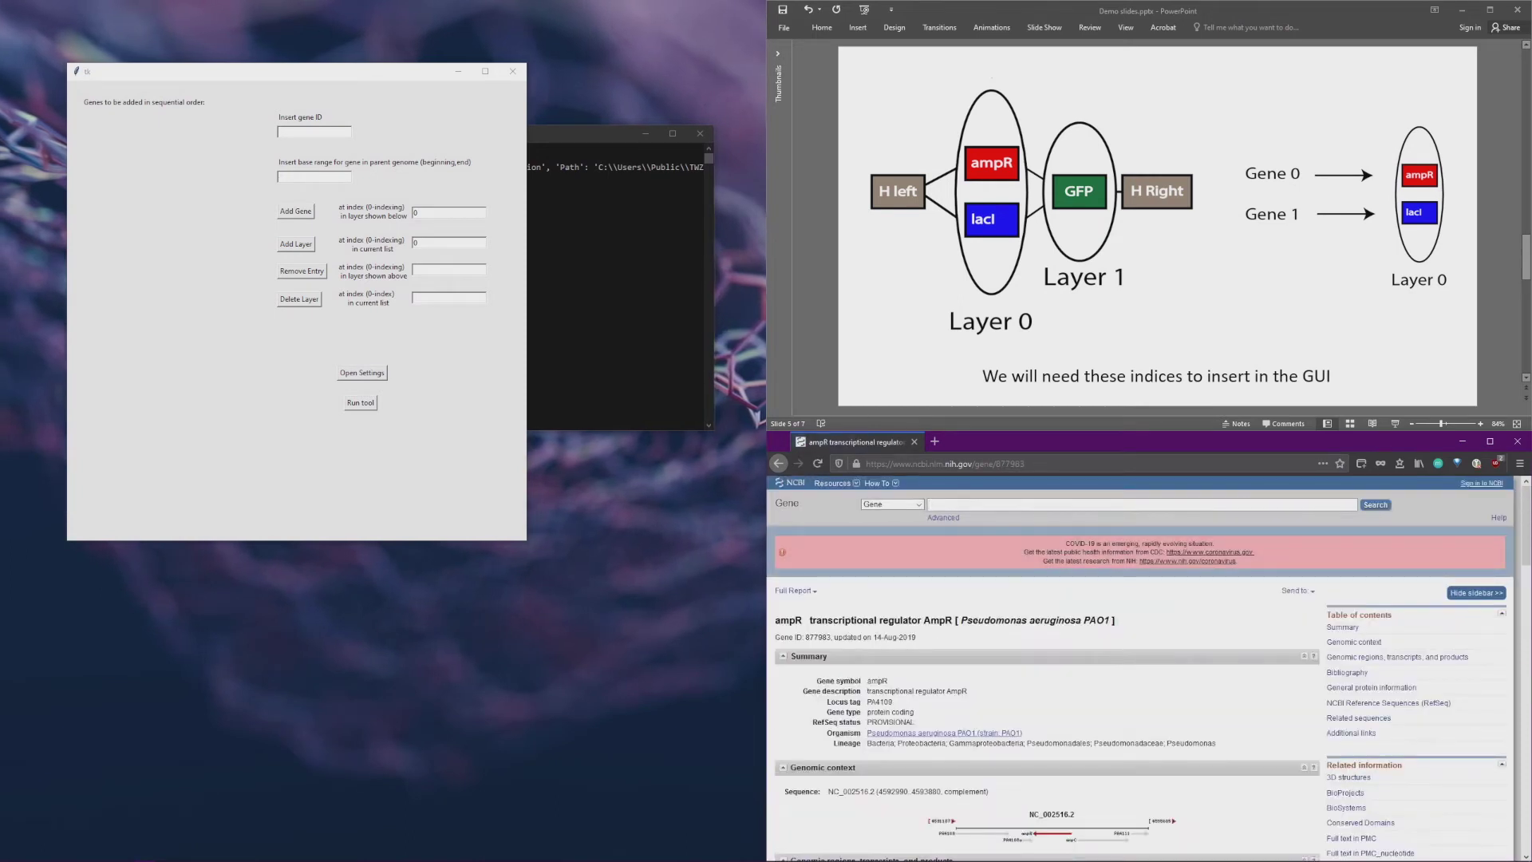
- Copy the ampR gene ID from the NCBI record and enter it as the gene ID in the TWZLR tool
scroll(1141, 670, "down", 1)
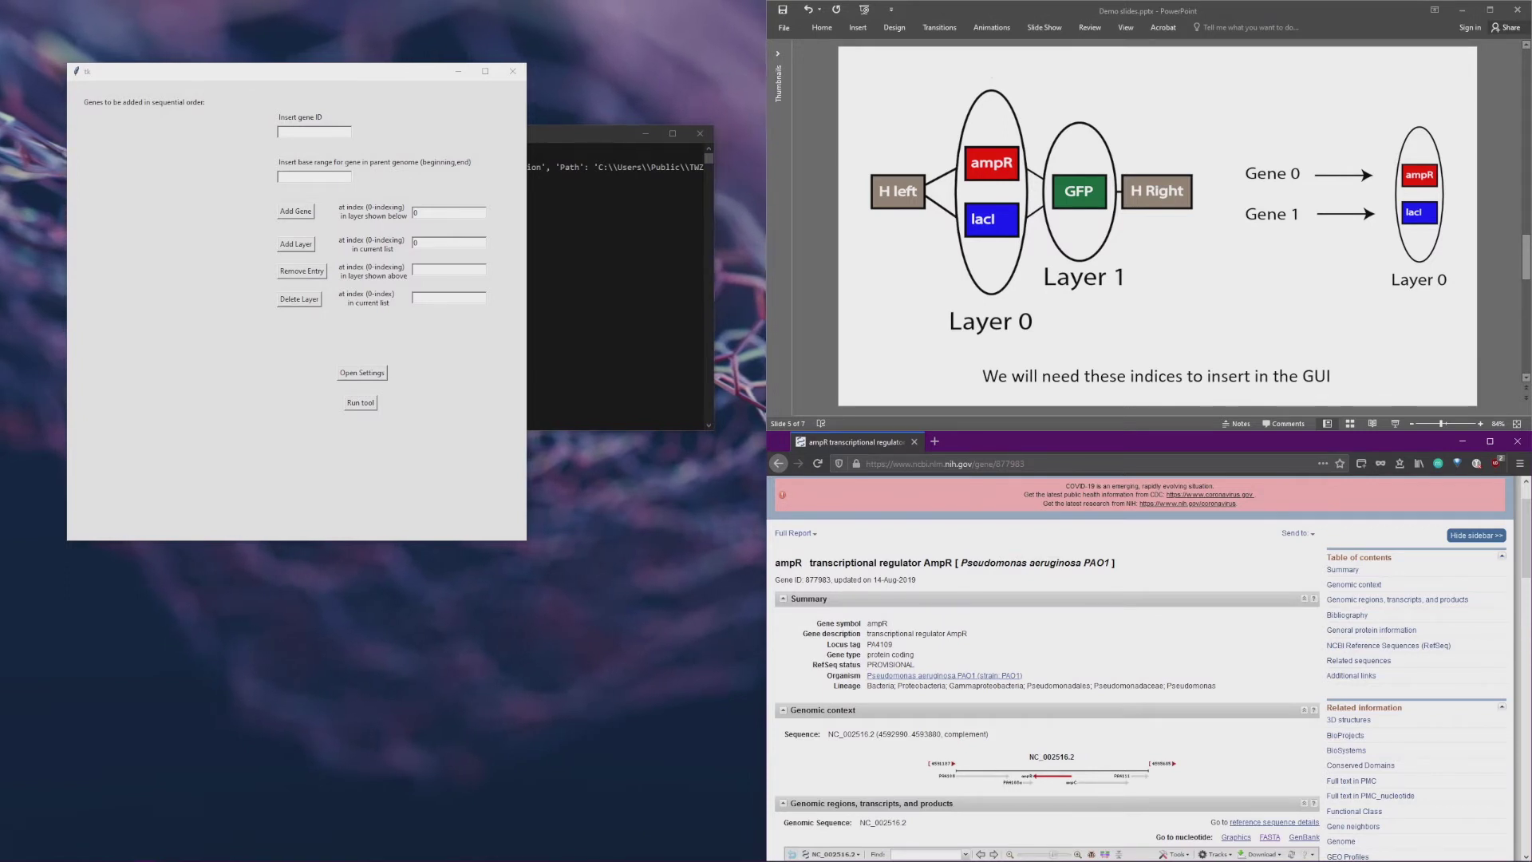
double_click(818, 580)
right_click(819, 580)
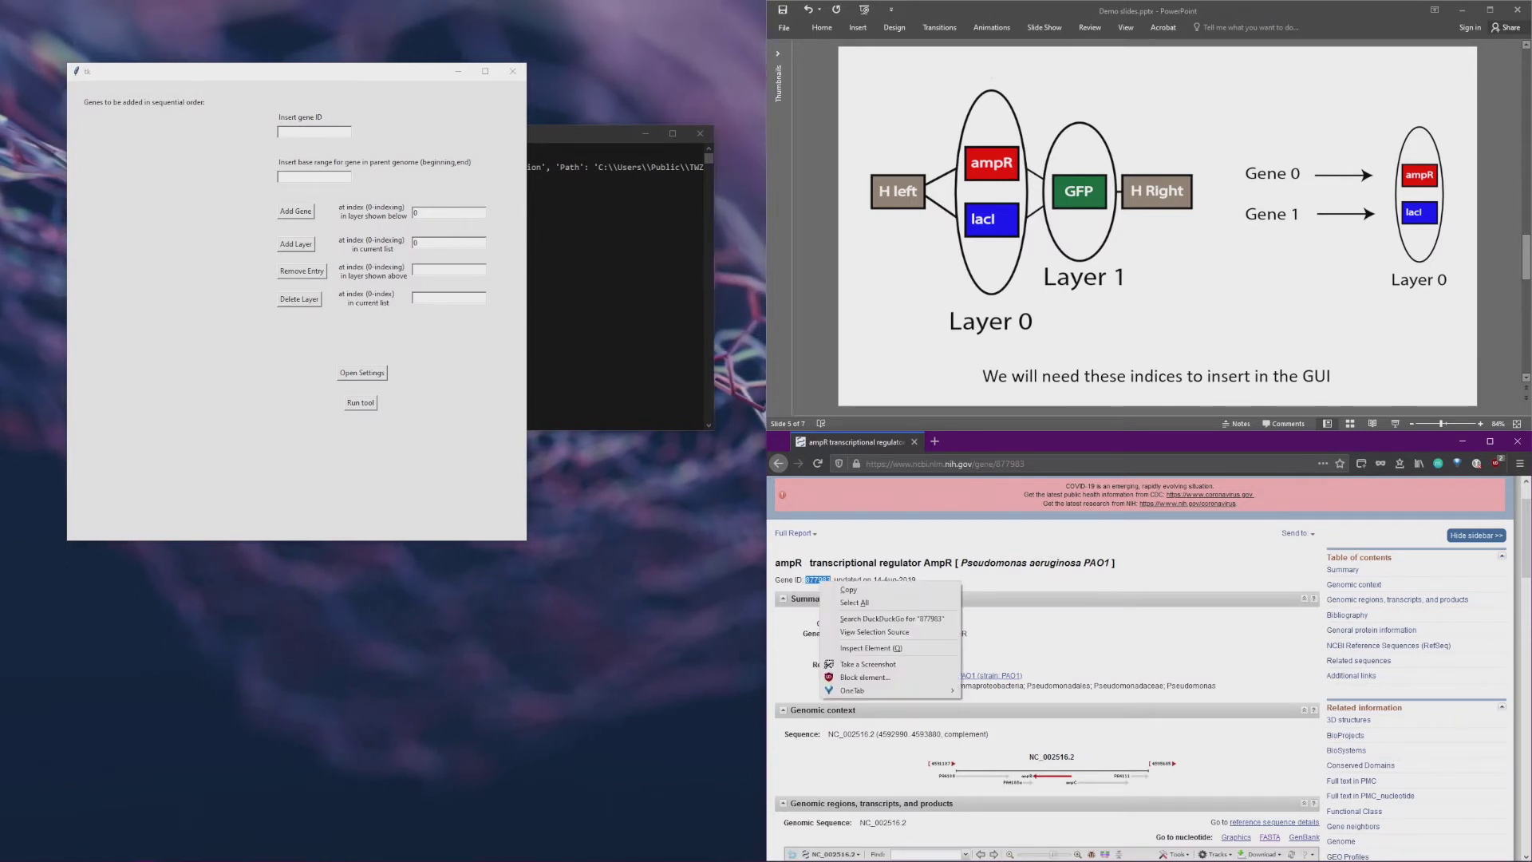
left_click(848, 589)
left_click(314, 133)
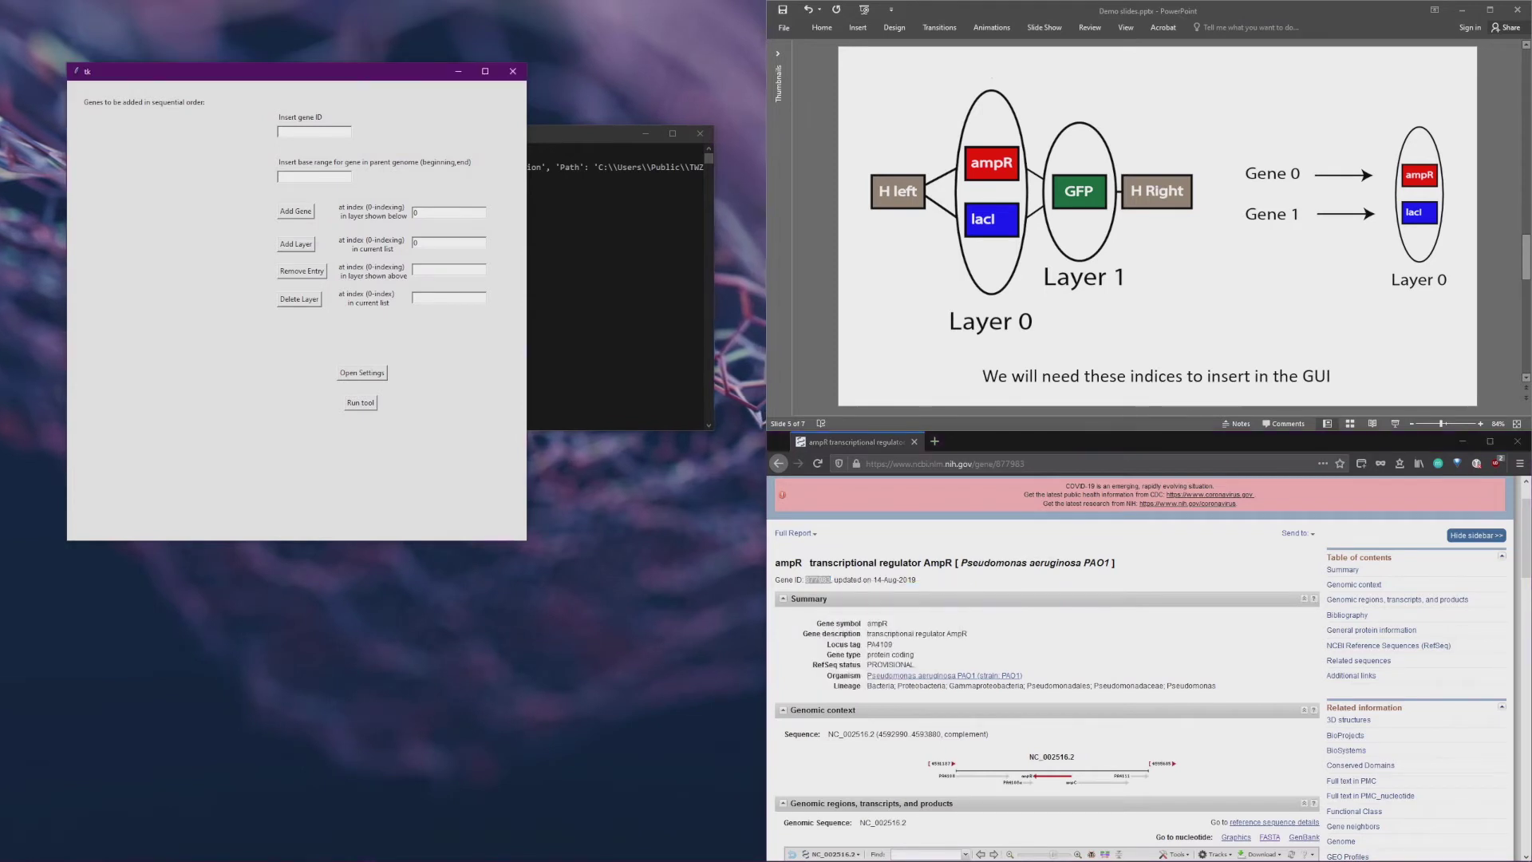
key("ctrl+v")
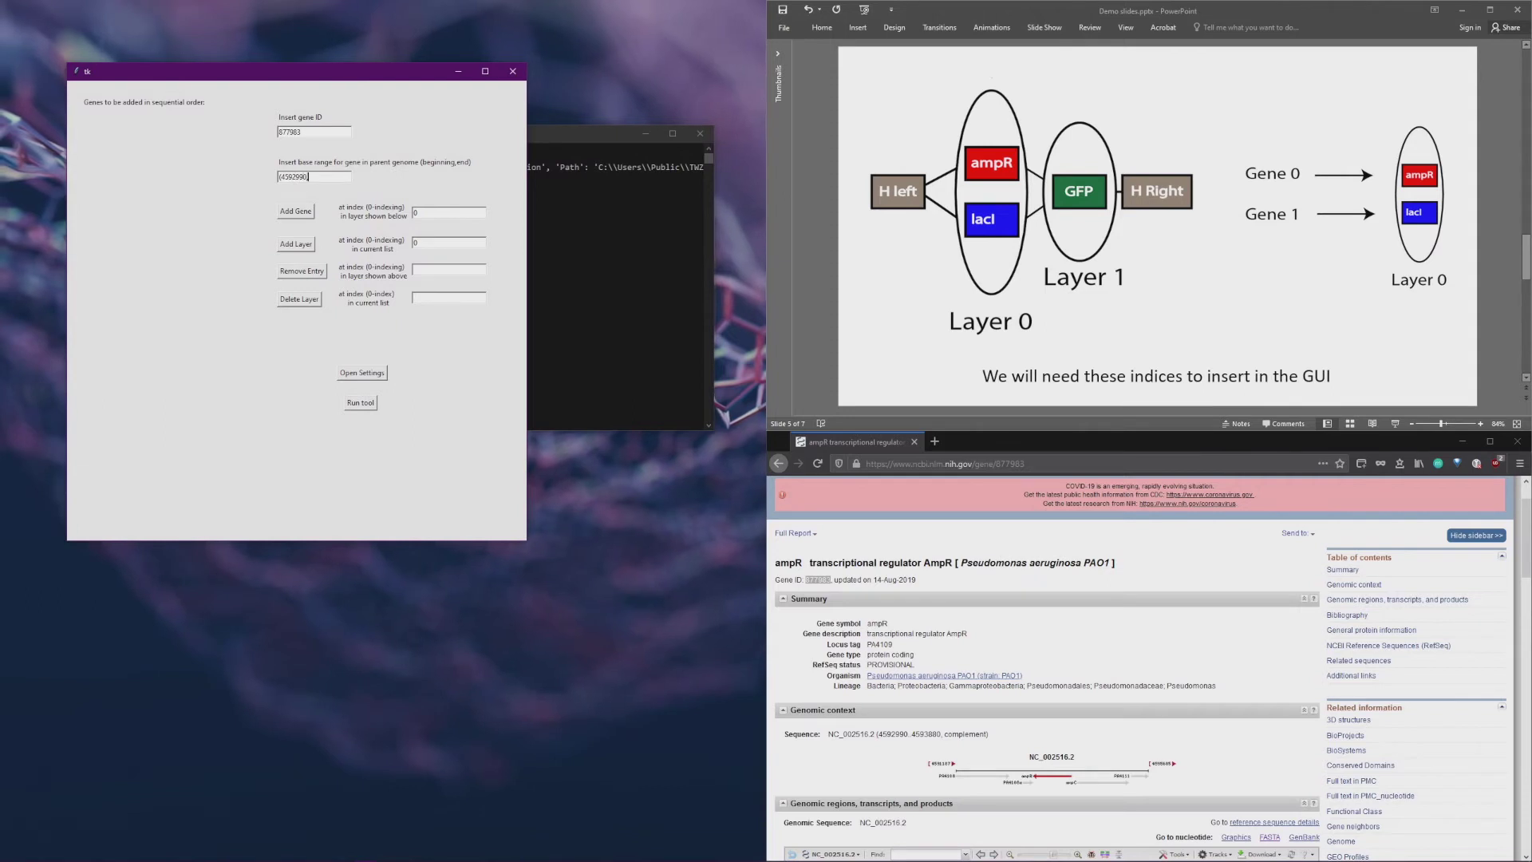
- Set the base range to (4592990,4593880) and add the ampR gene at index 0 of the layer
type(",4")
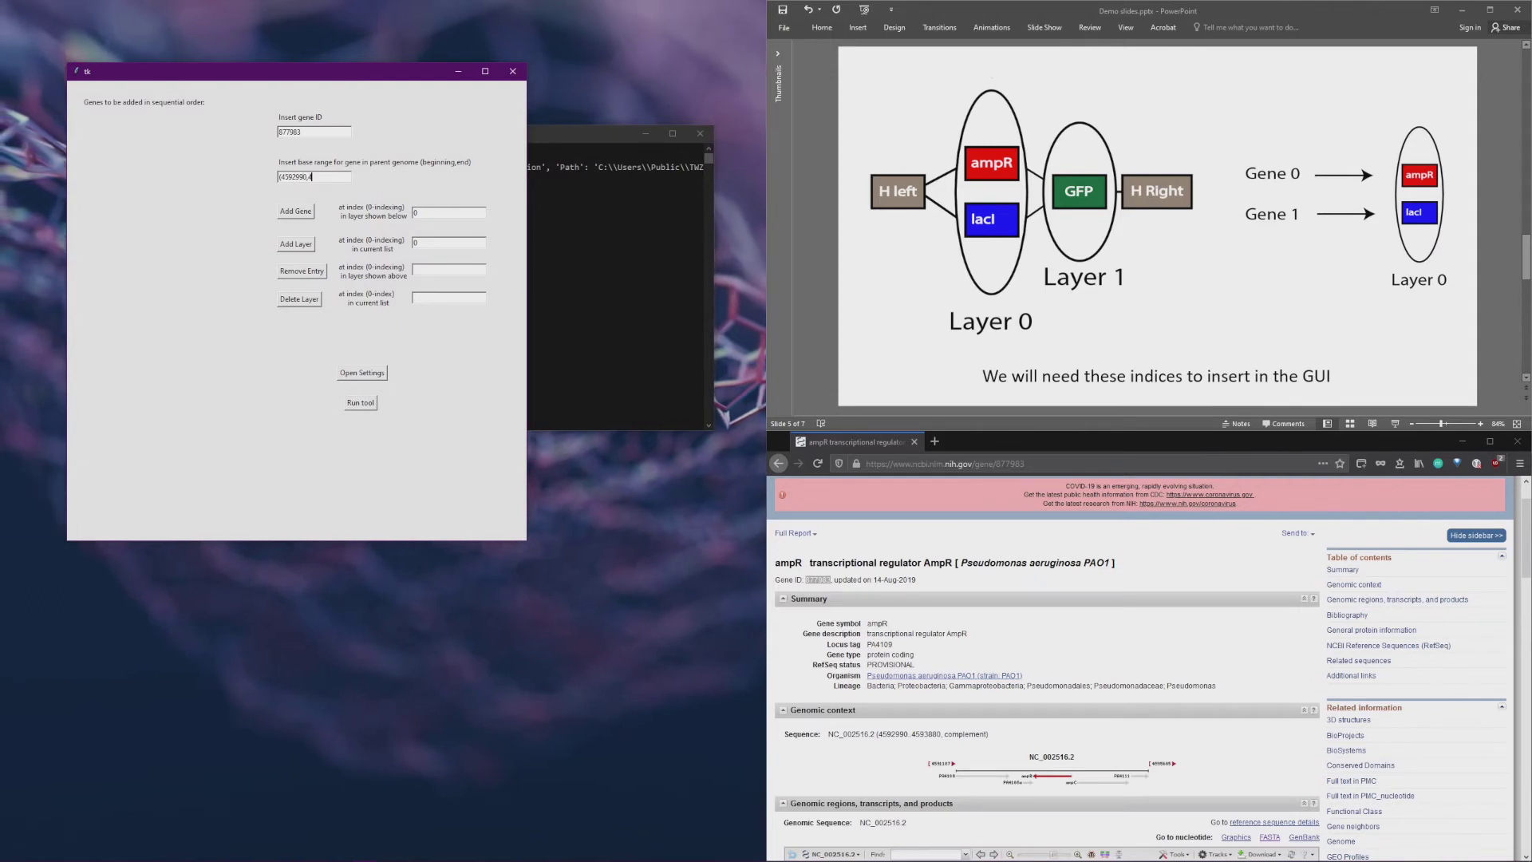
type("593880")
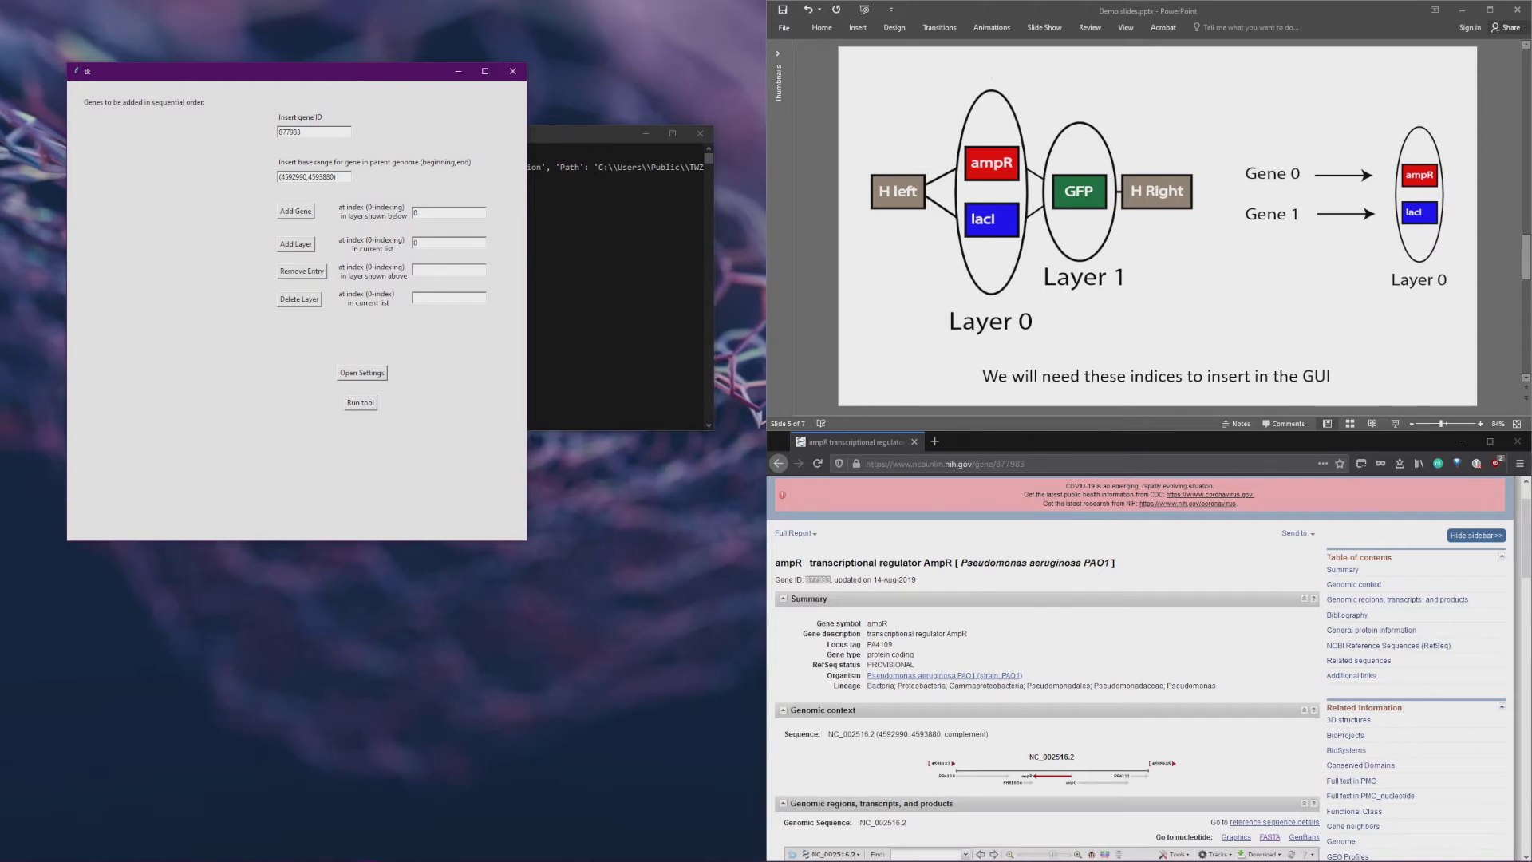
left_click(295, 211)
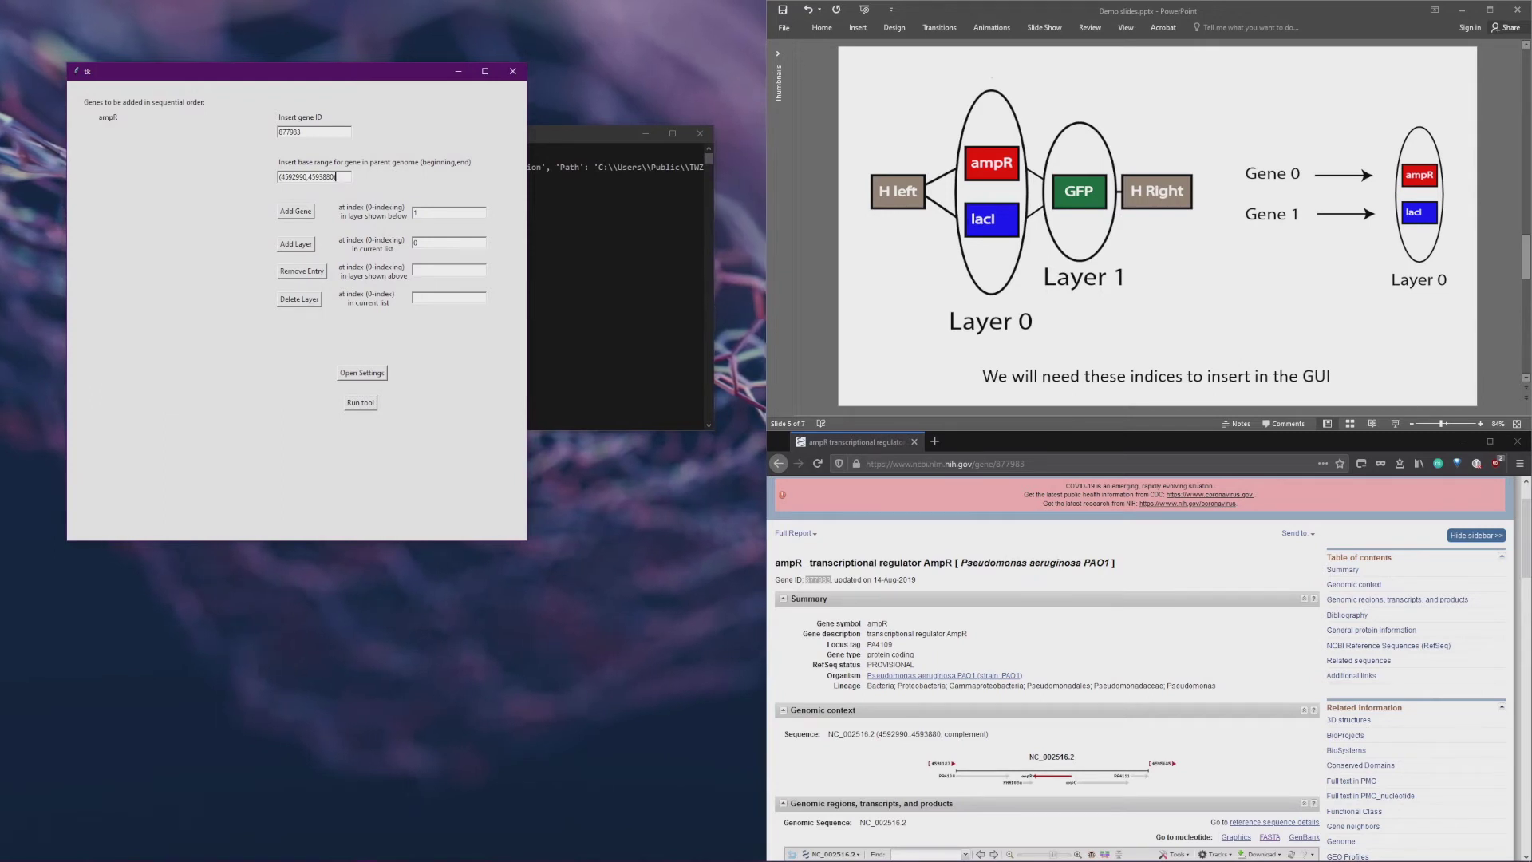
- Search NCBI's Gene database for laci and open the Escherichia coli str. K-12 substr. MG1655 lacI record
scroll(1141, 638, "up", 2)
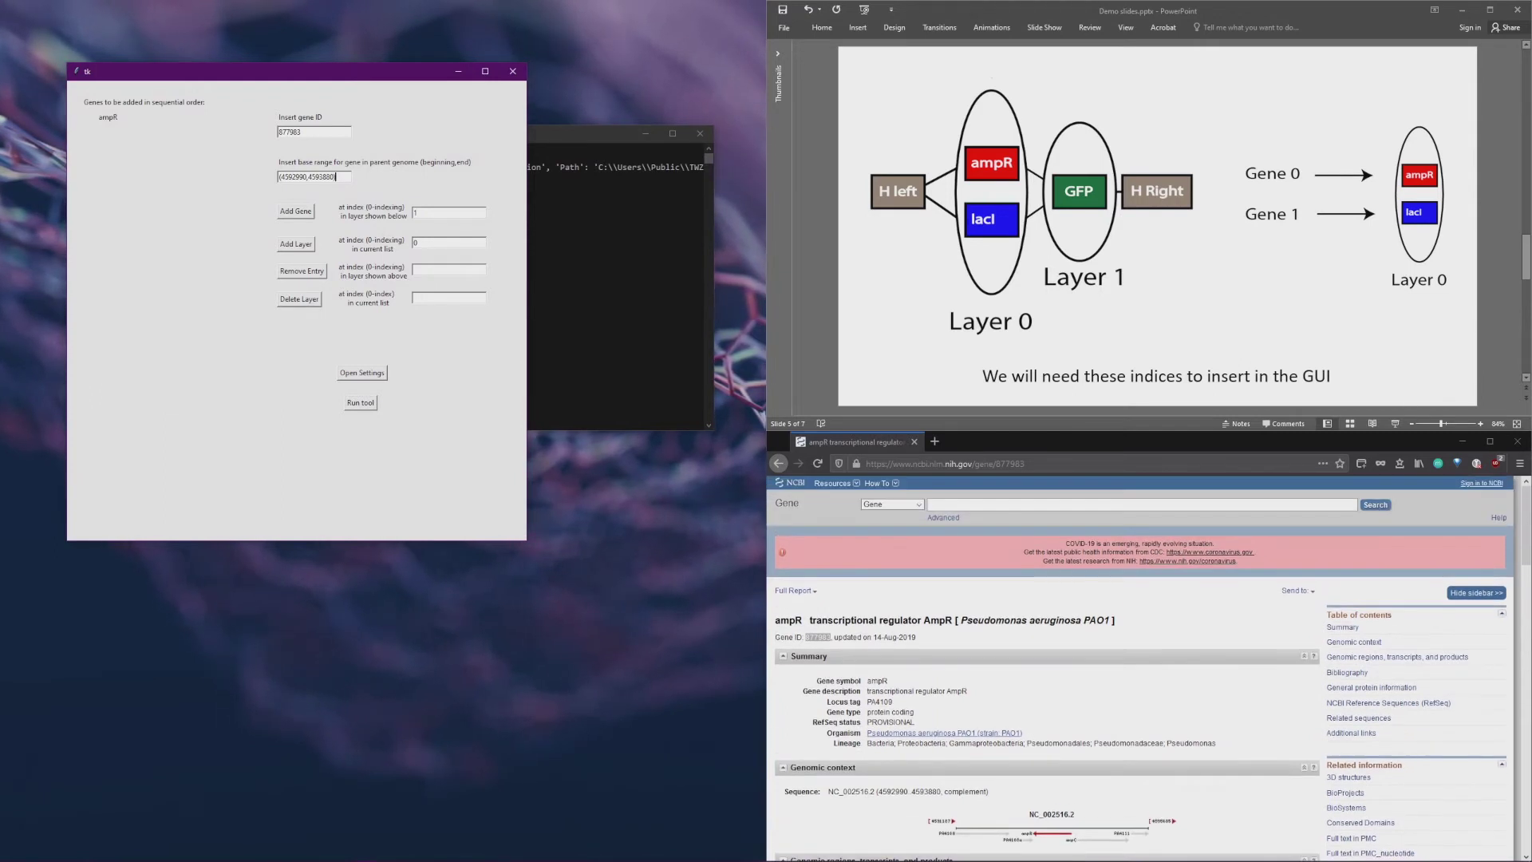
left_click(1037, 504)
type("laci")
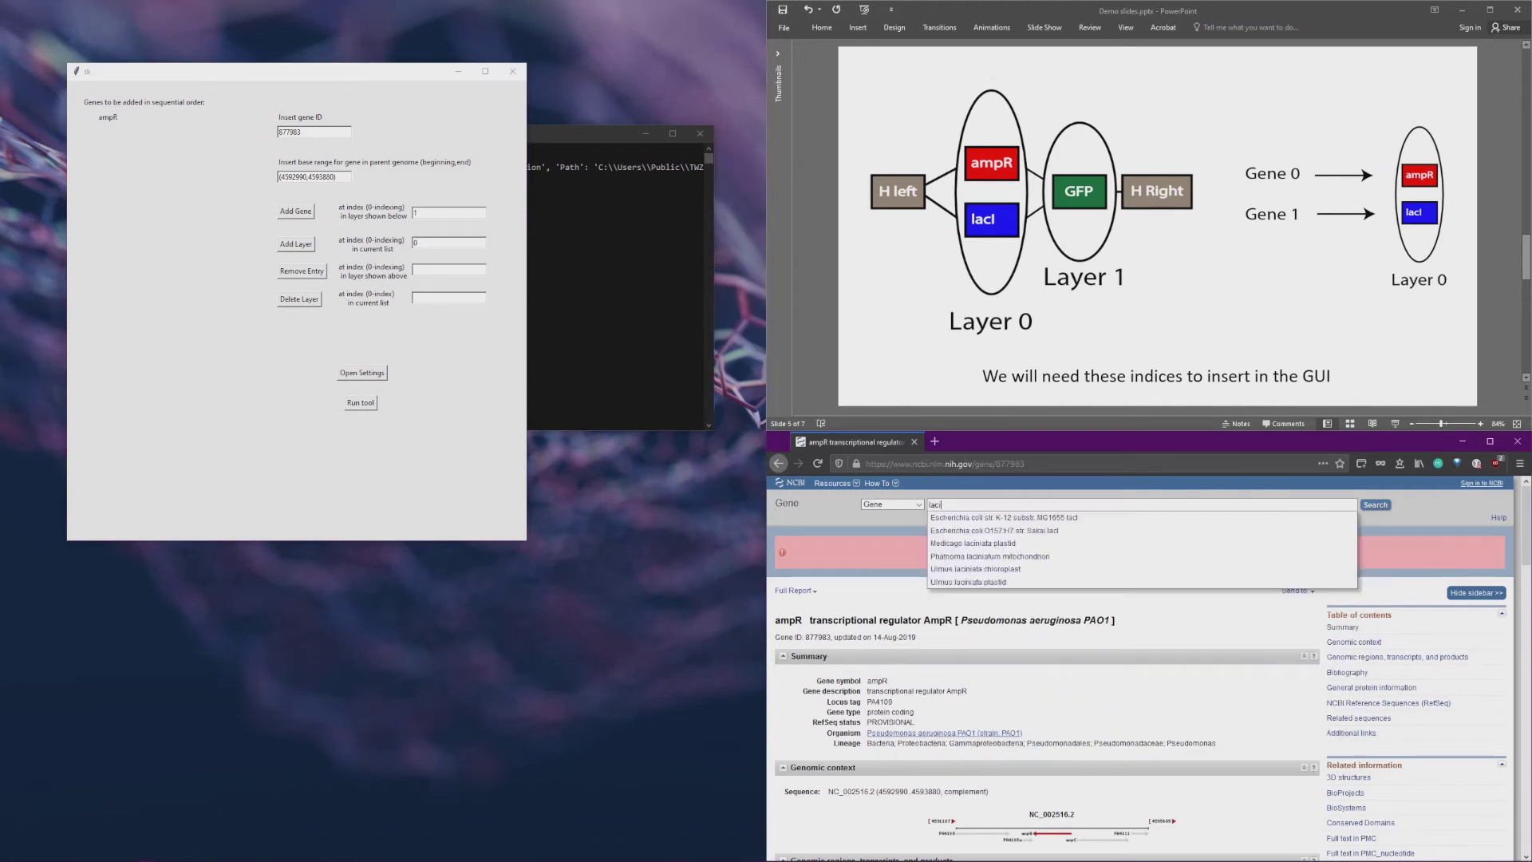
key("Return")
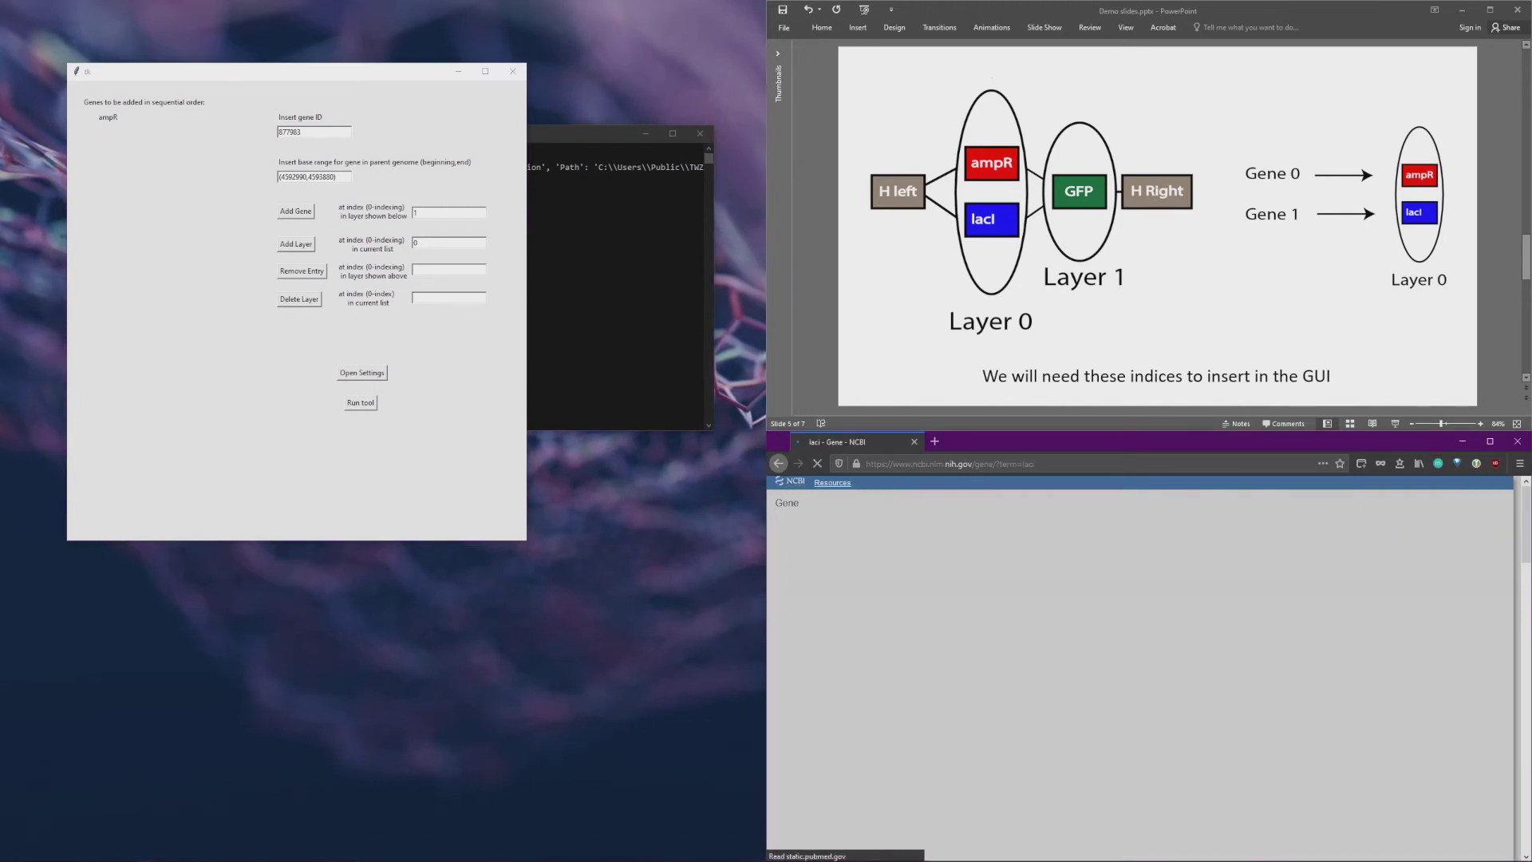
left_click(921, 728)
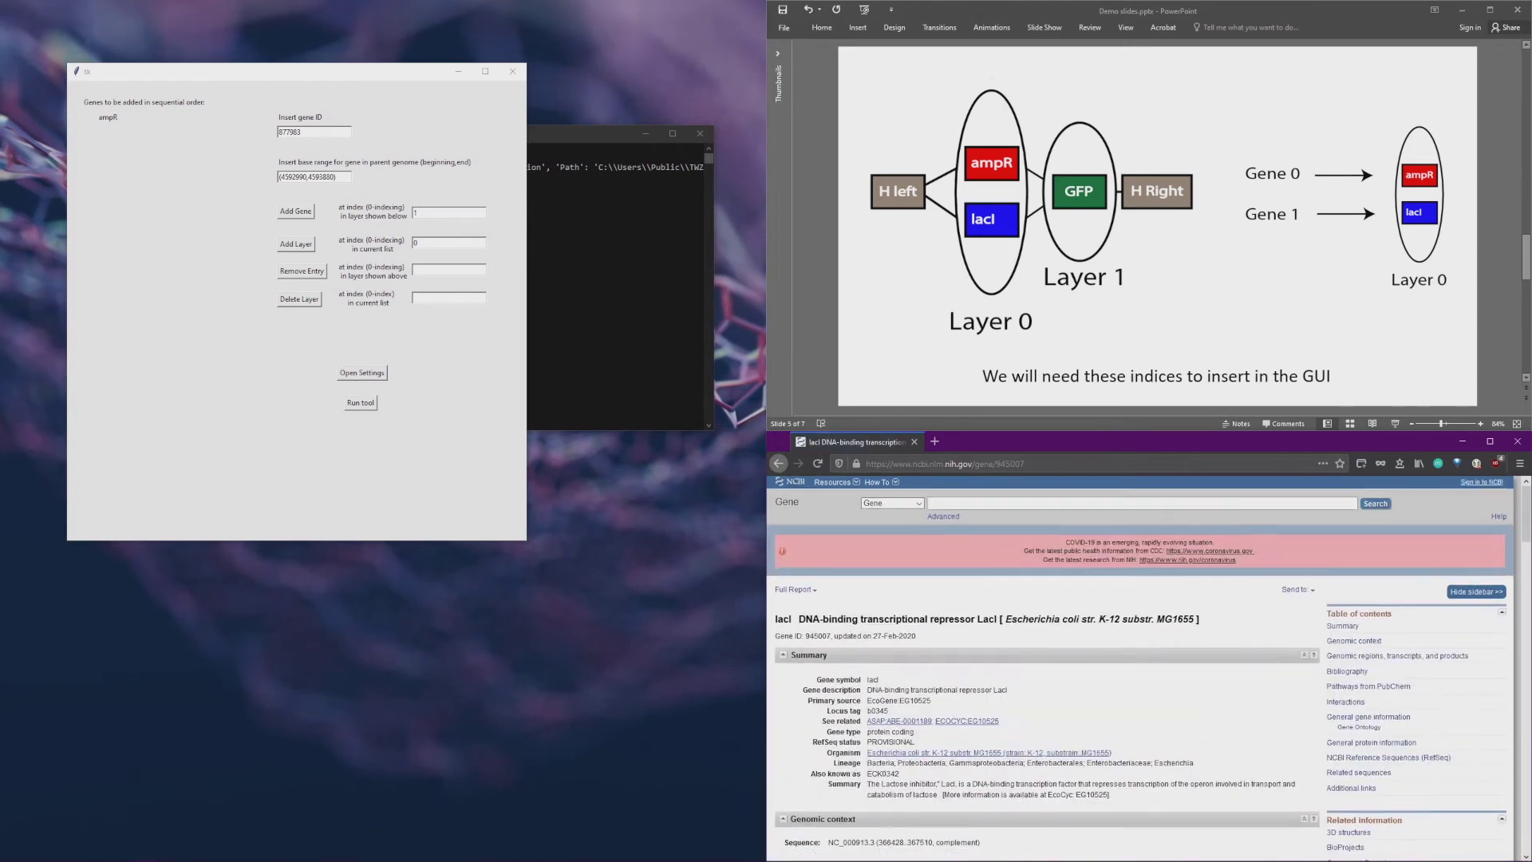
- Copy the lacI gene ID from the NCBI record and enter it as the gene ID in the TWZLR tool
scroll(817, 579, "down", 1)
double_click(817, 579)
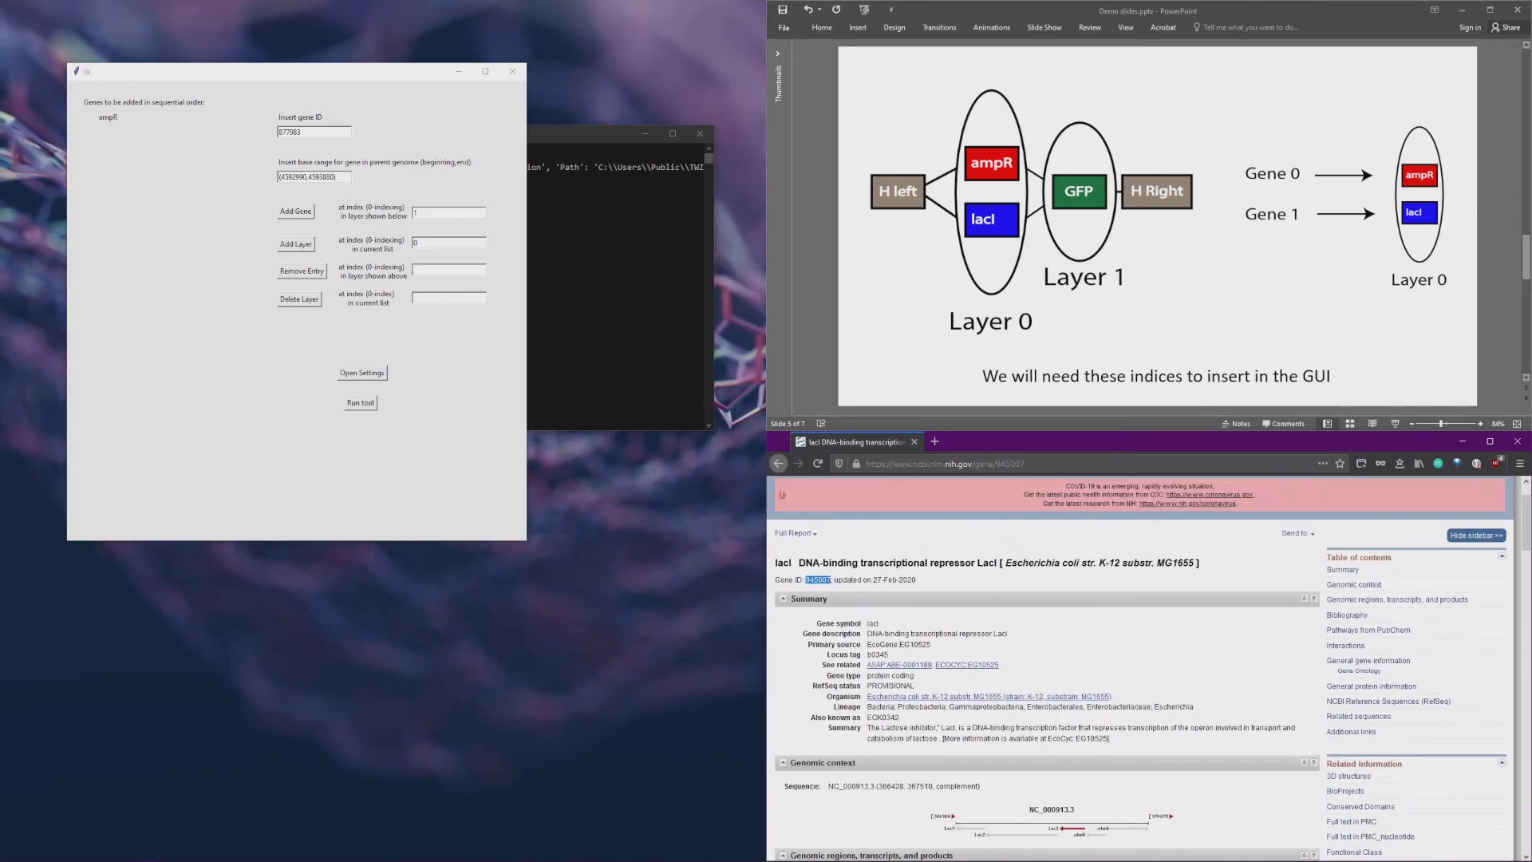
left_click(307, 132)
- Set the base range to (366428,367510) and add the lacI gene at index 1 of the layer
left_click_drag(283, 176, 328, 177)
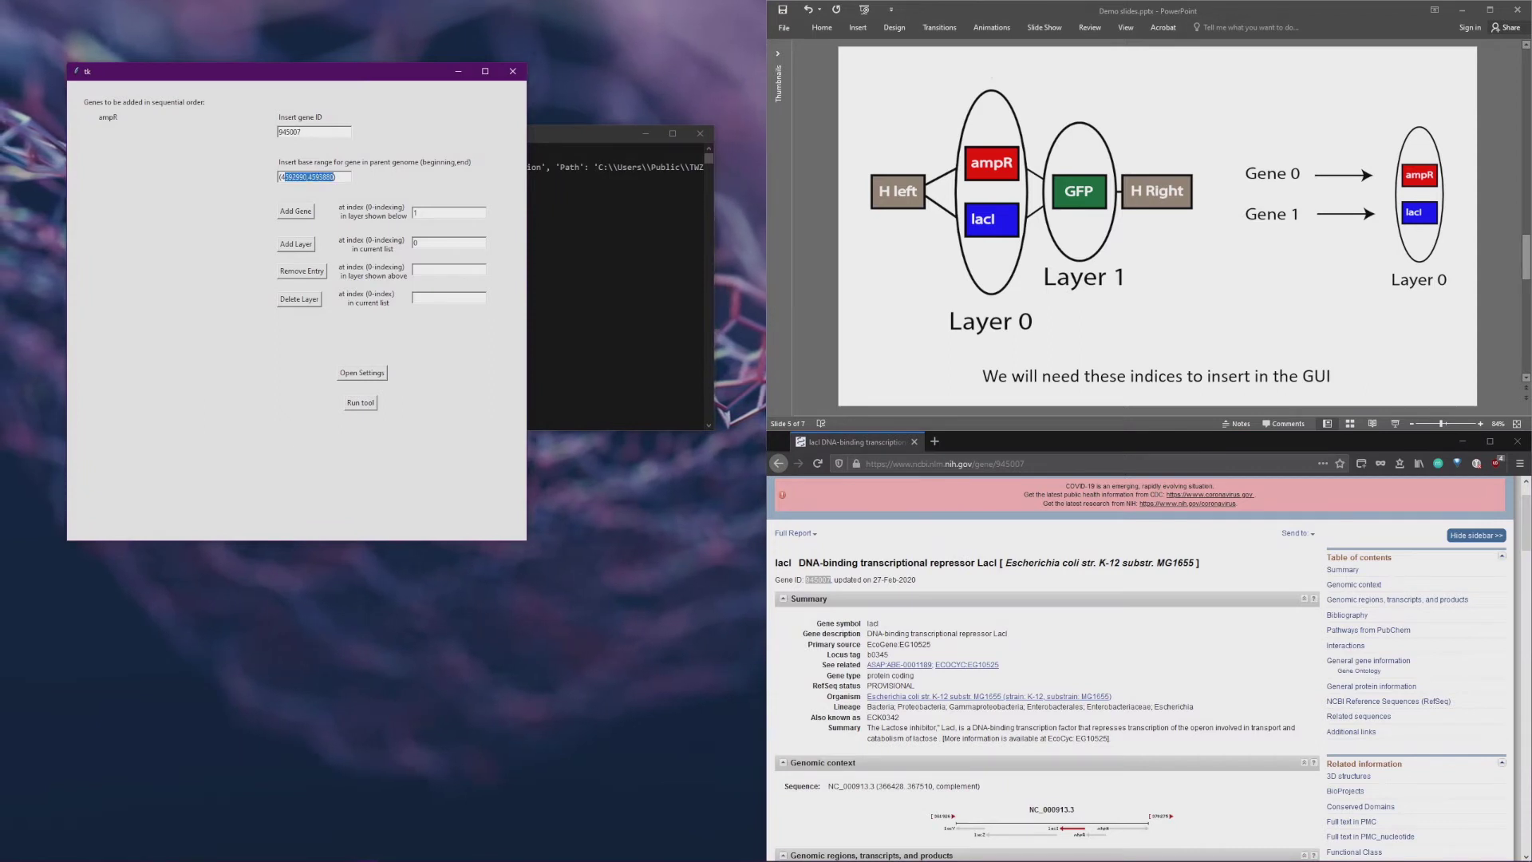
key("BackSpace")
key("BackSpace")
type("3664")
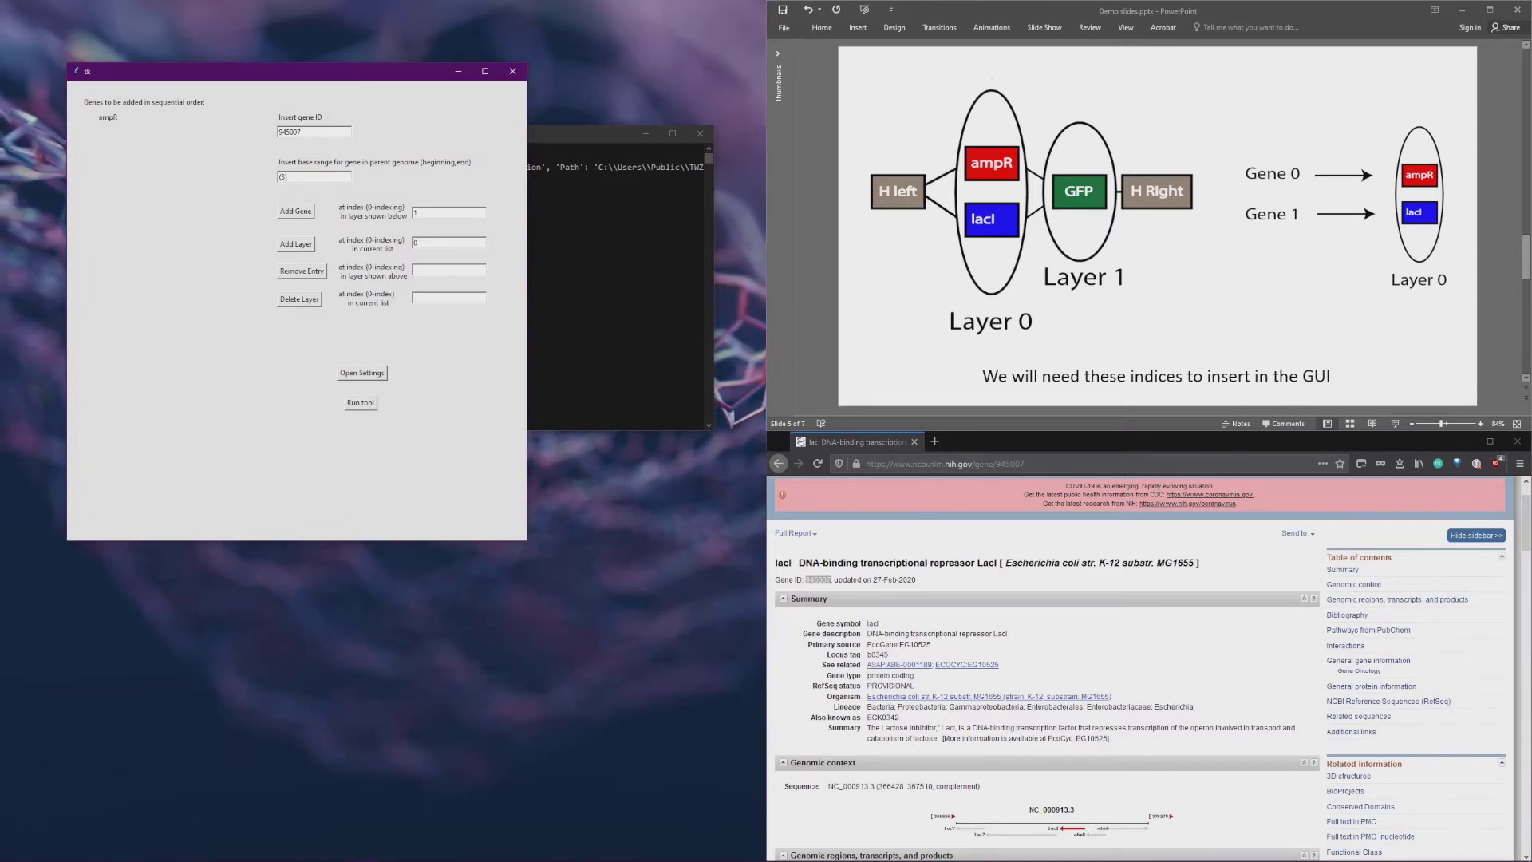
type("28,367")
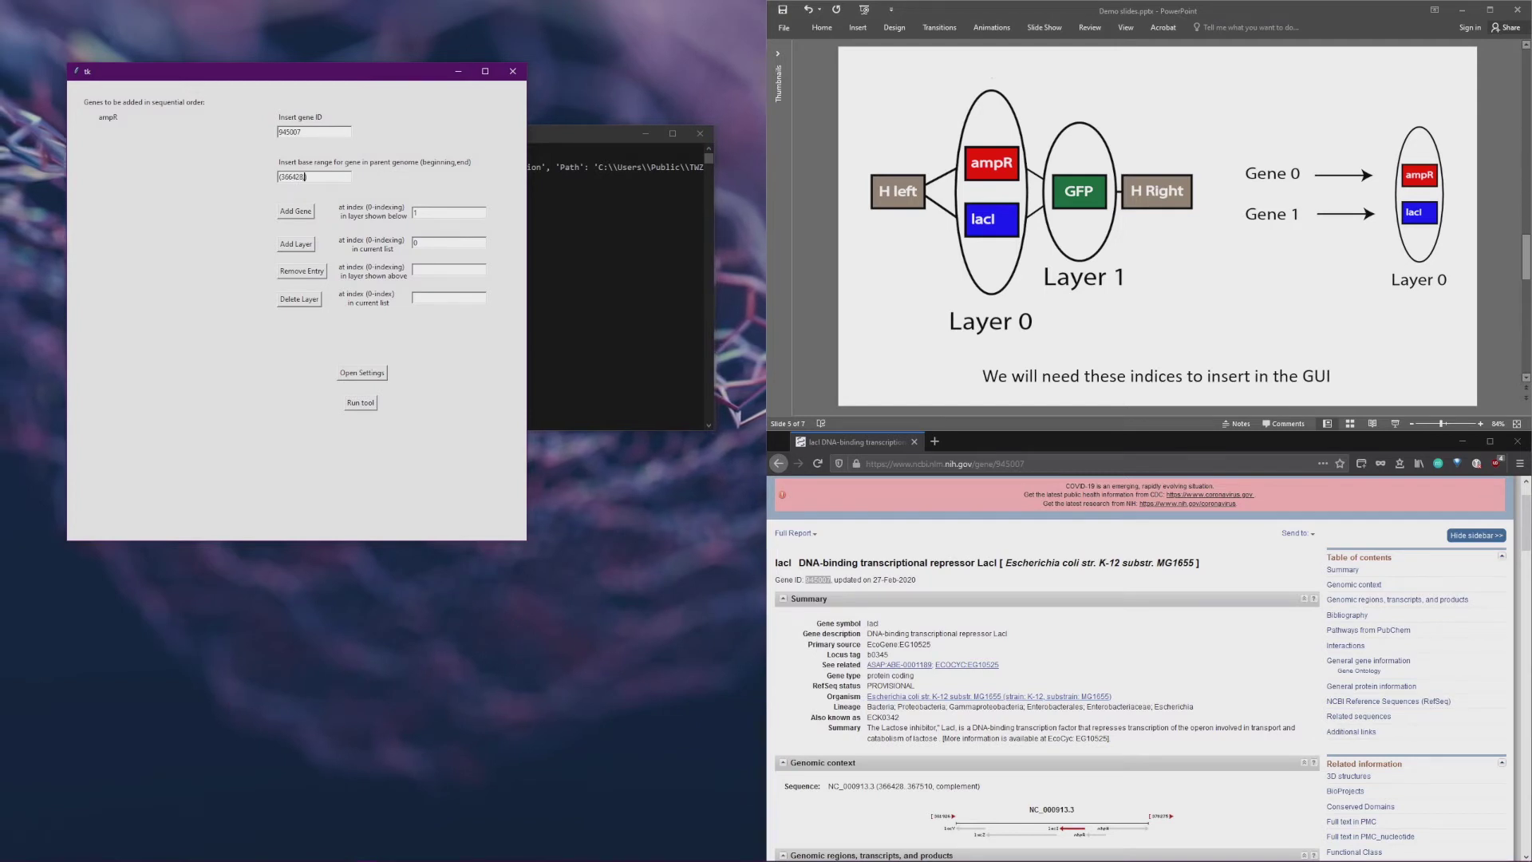
type("510")
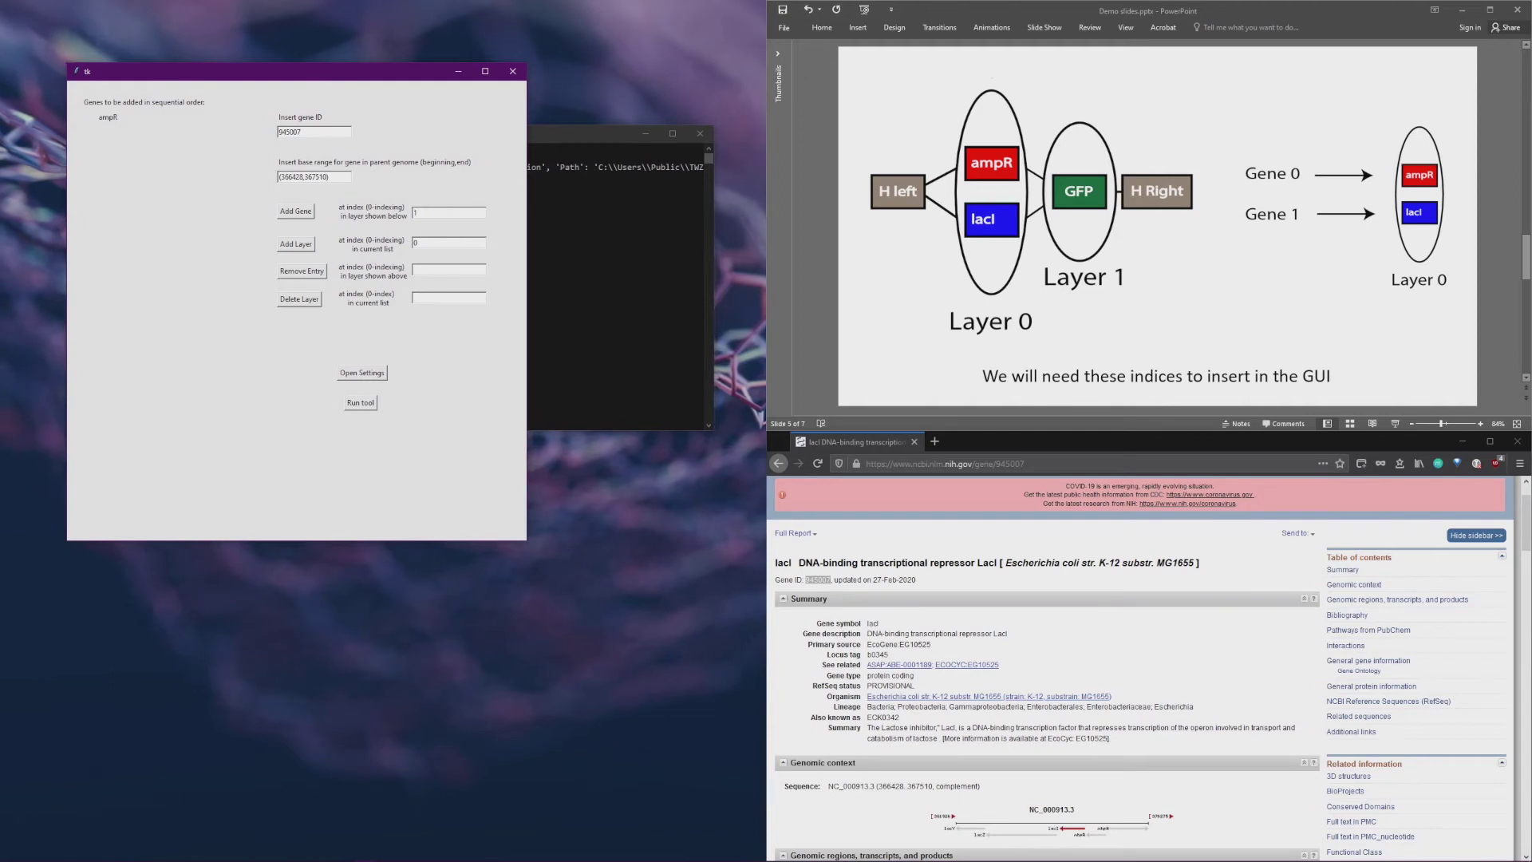
left_click(295, 212)
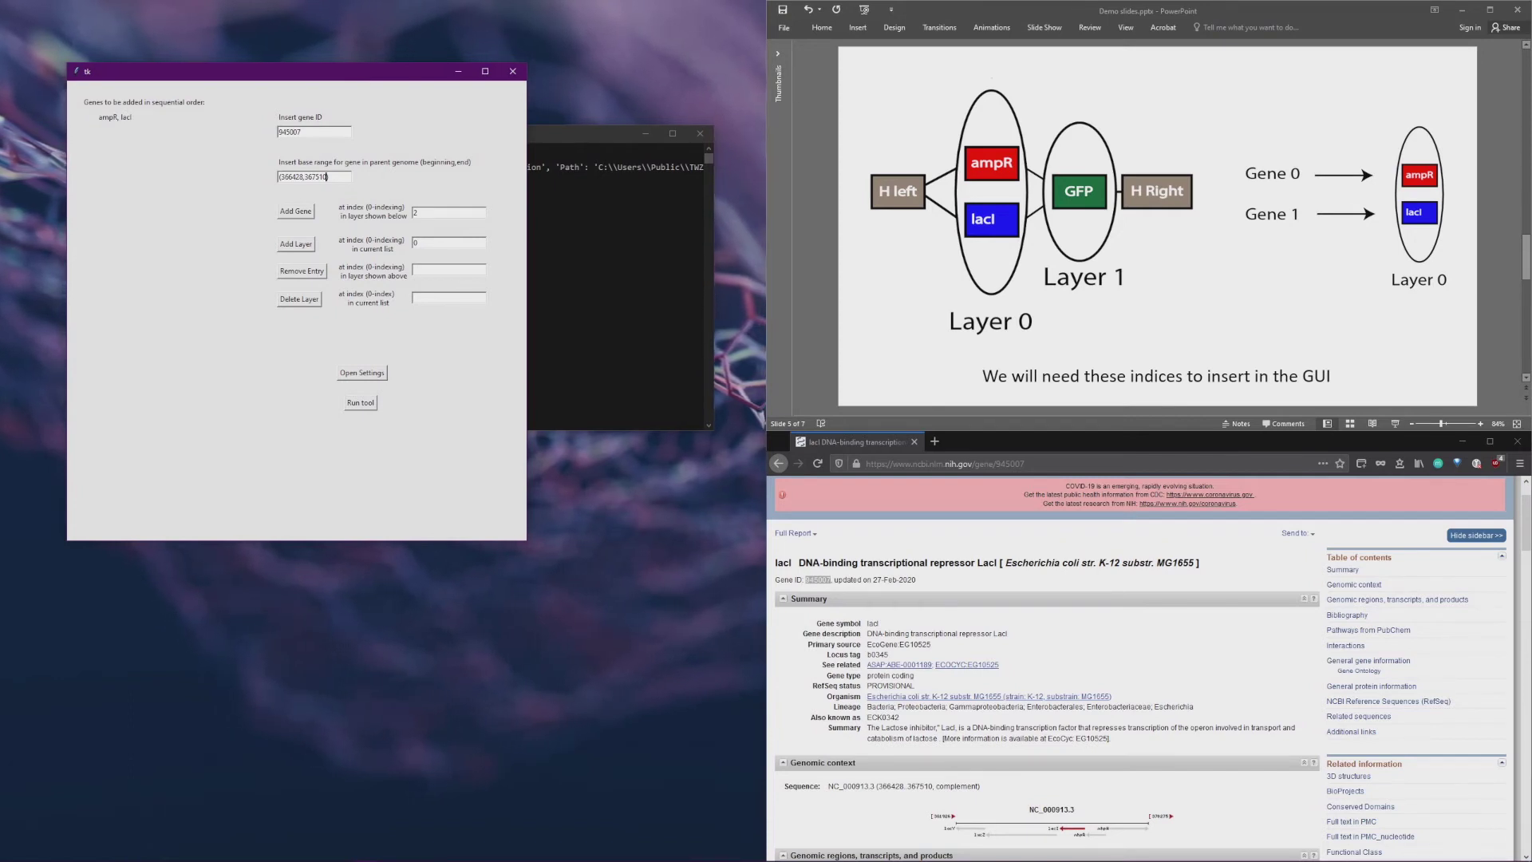
- Add a new layer at index 1 of the current list
double_click(415, 242)
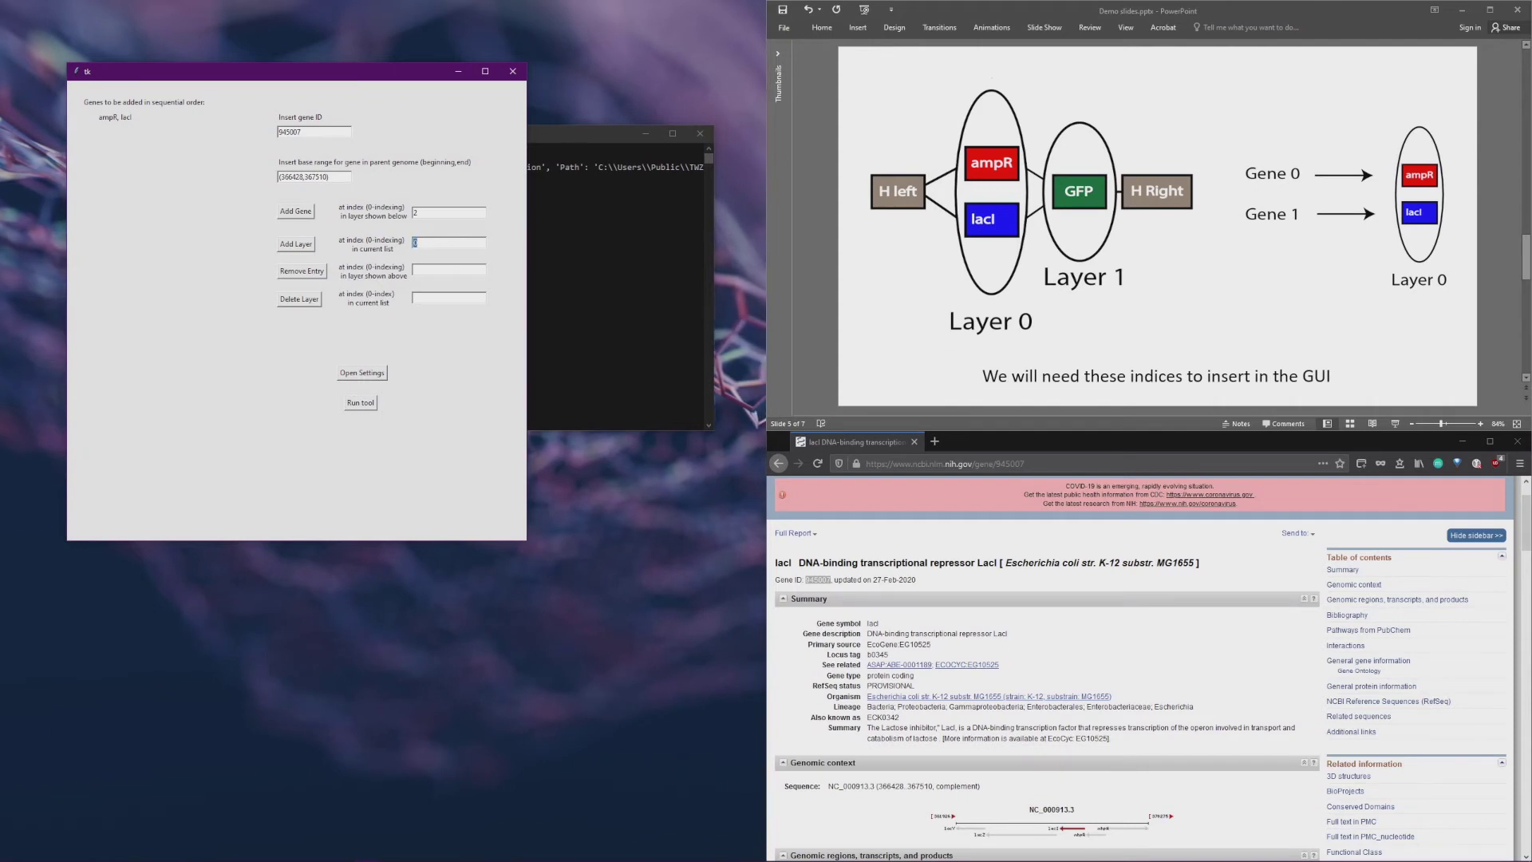
type("1")
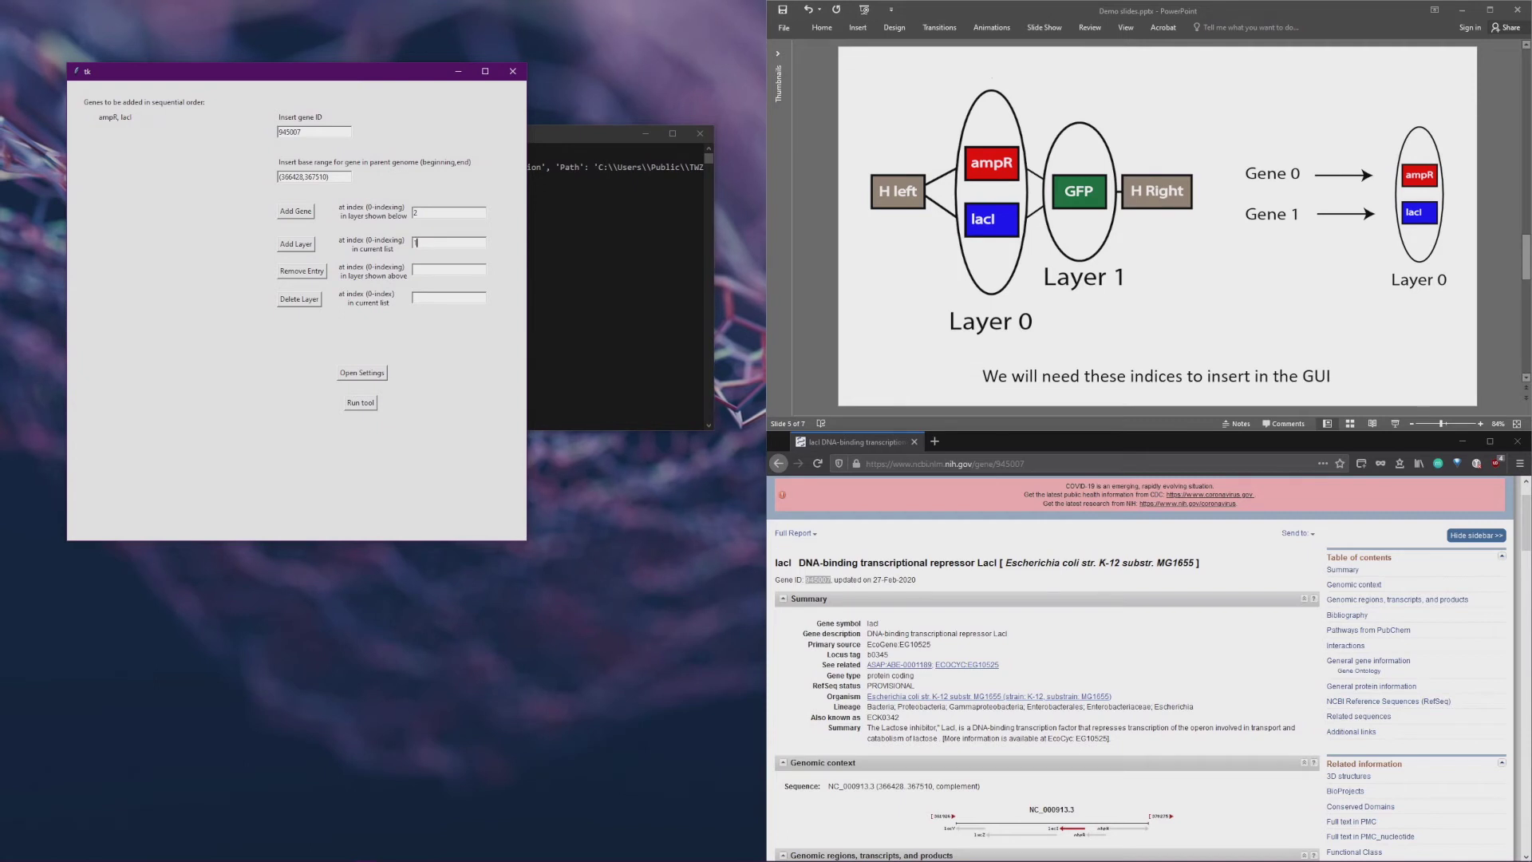
left_click(295, 243)
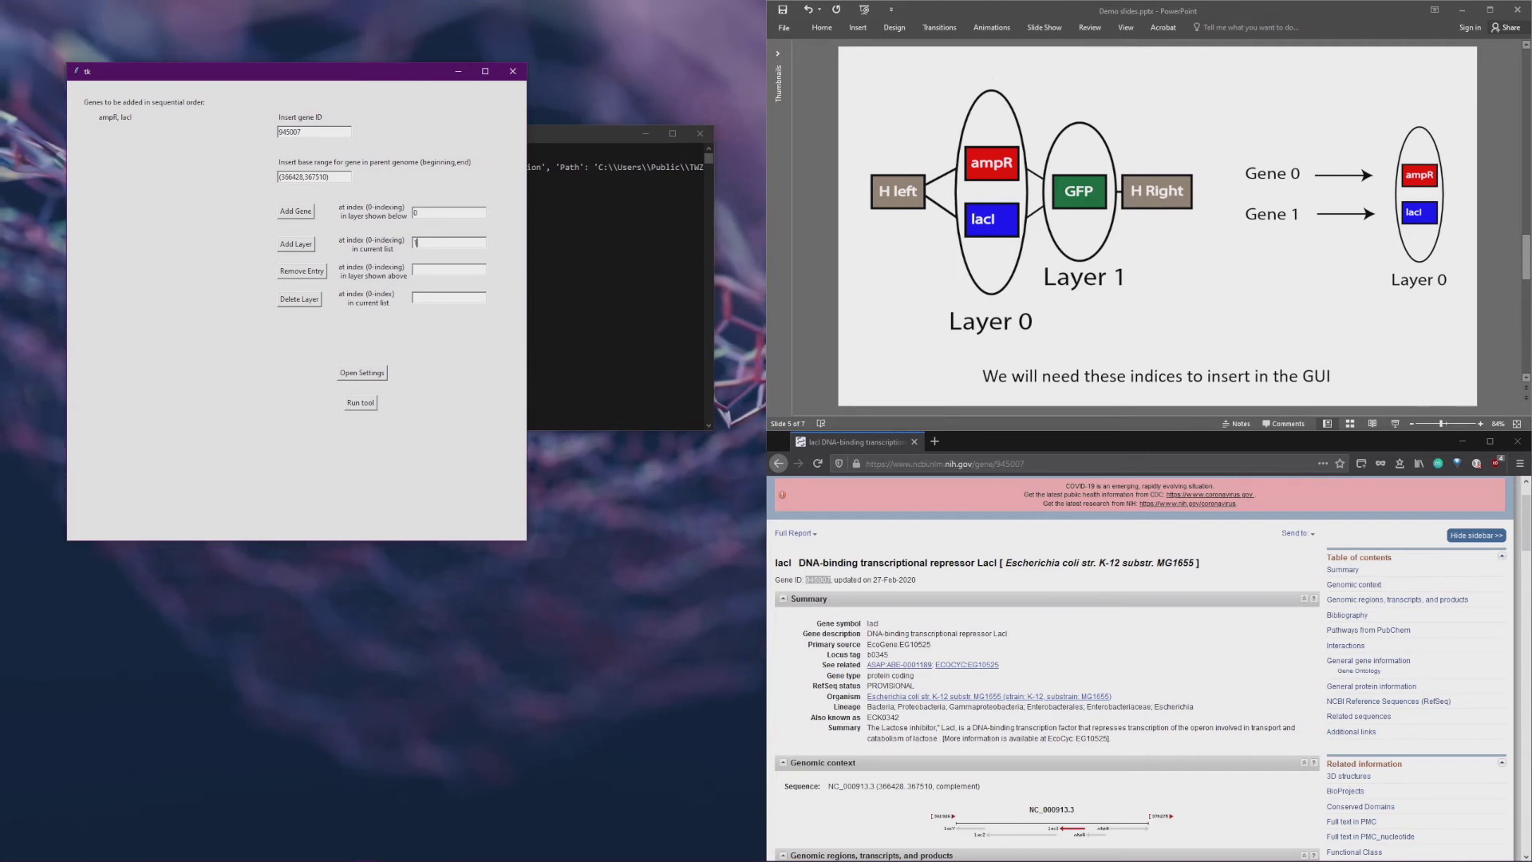
- Search NCBI's Gene database for gfp and open the Neisseria gonorrhoeae green fluorescent protein record
scroll(1141, 668, "up", 1)
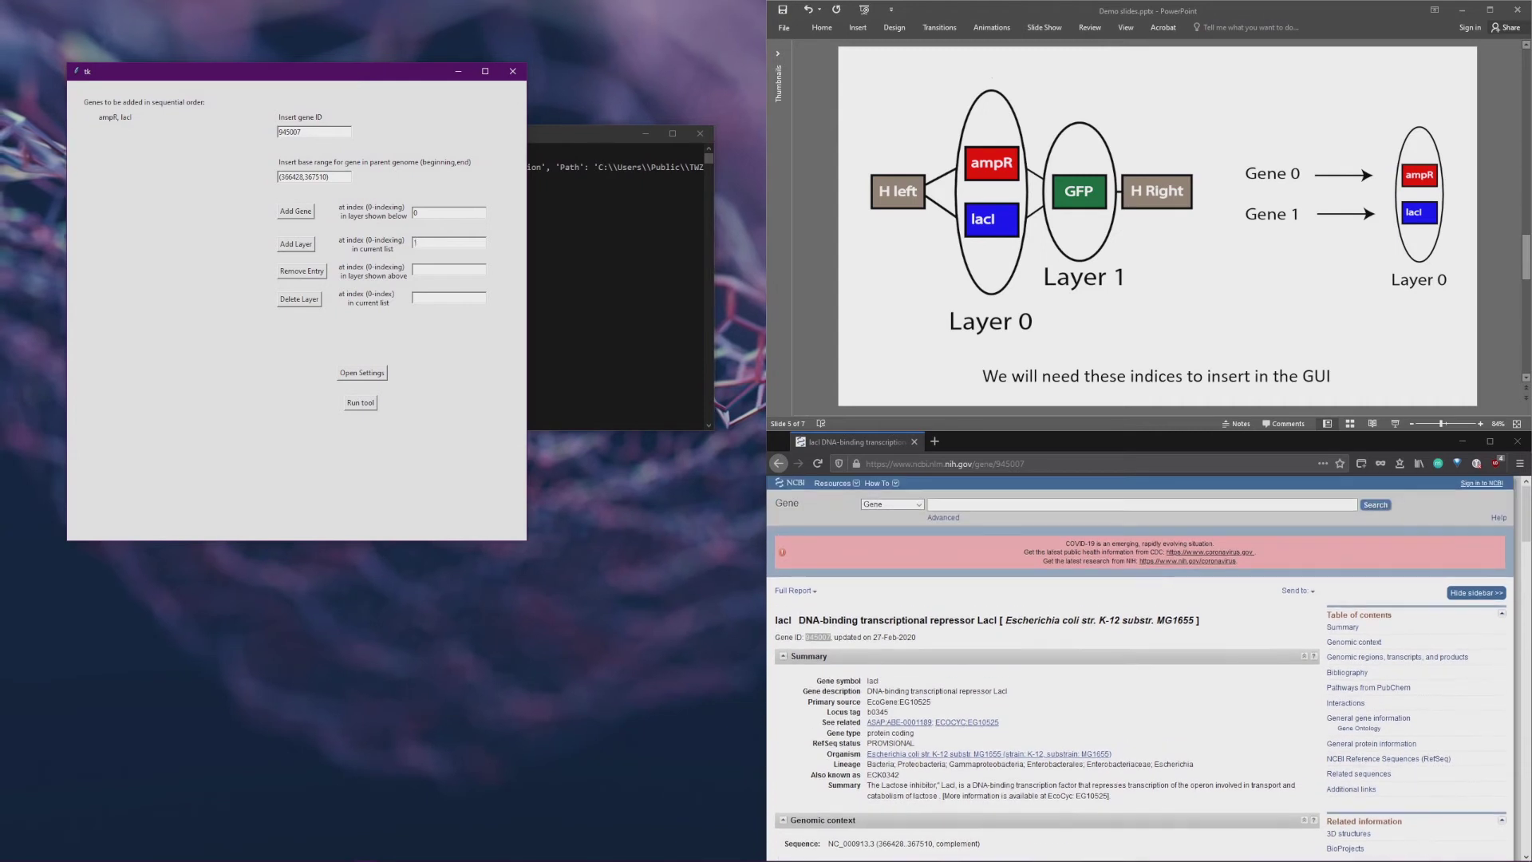
left_click(1141, 504)
type("gfp")
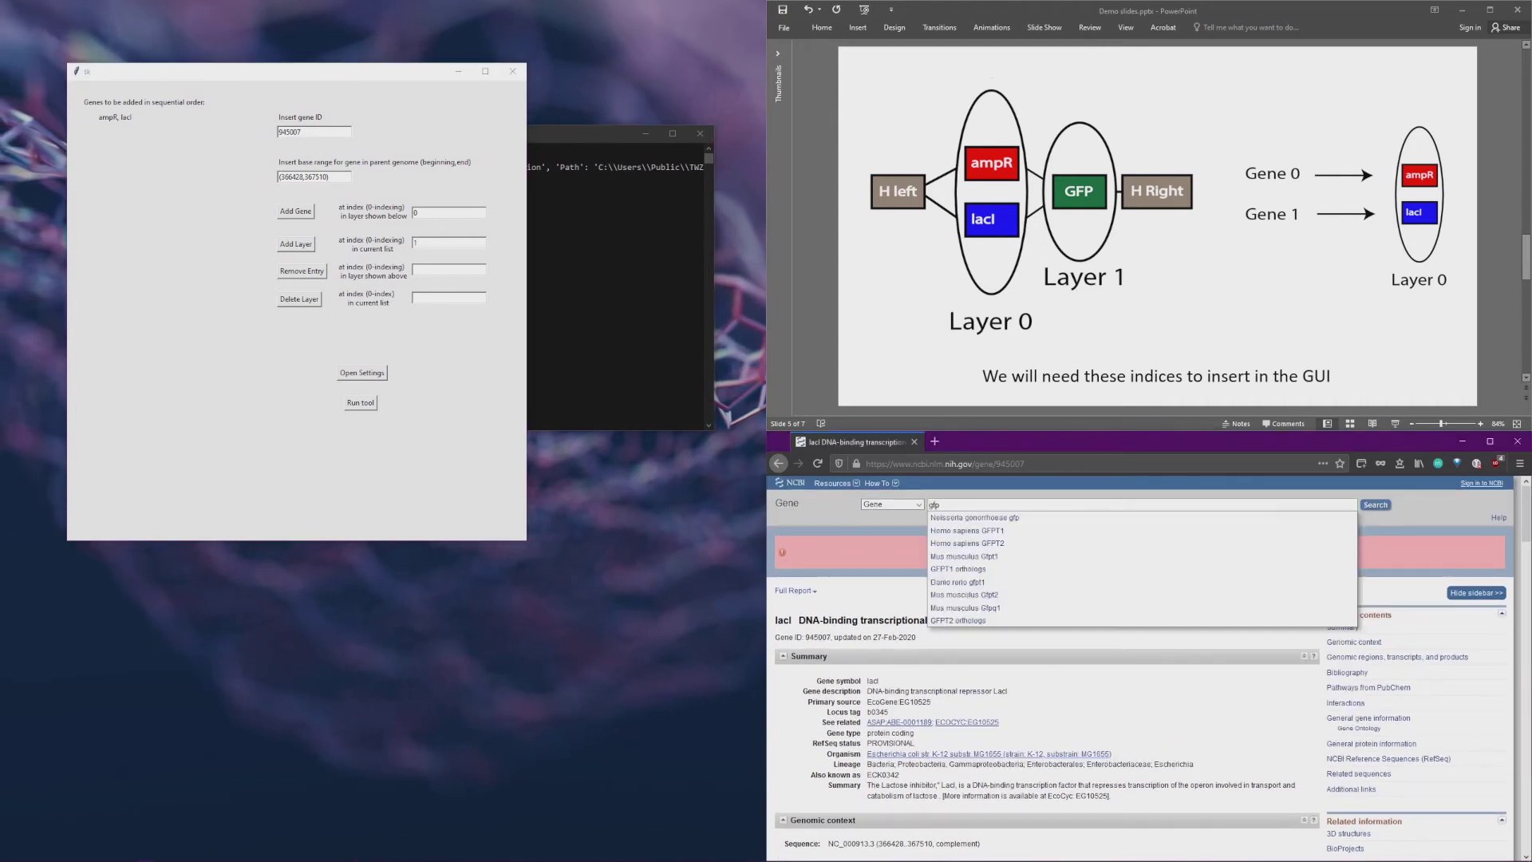
key("Return")
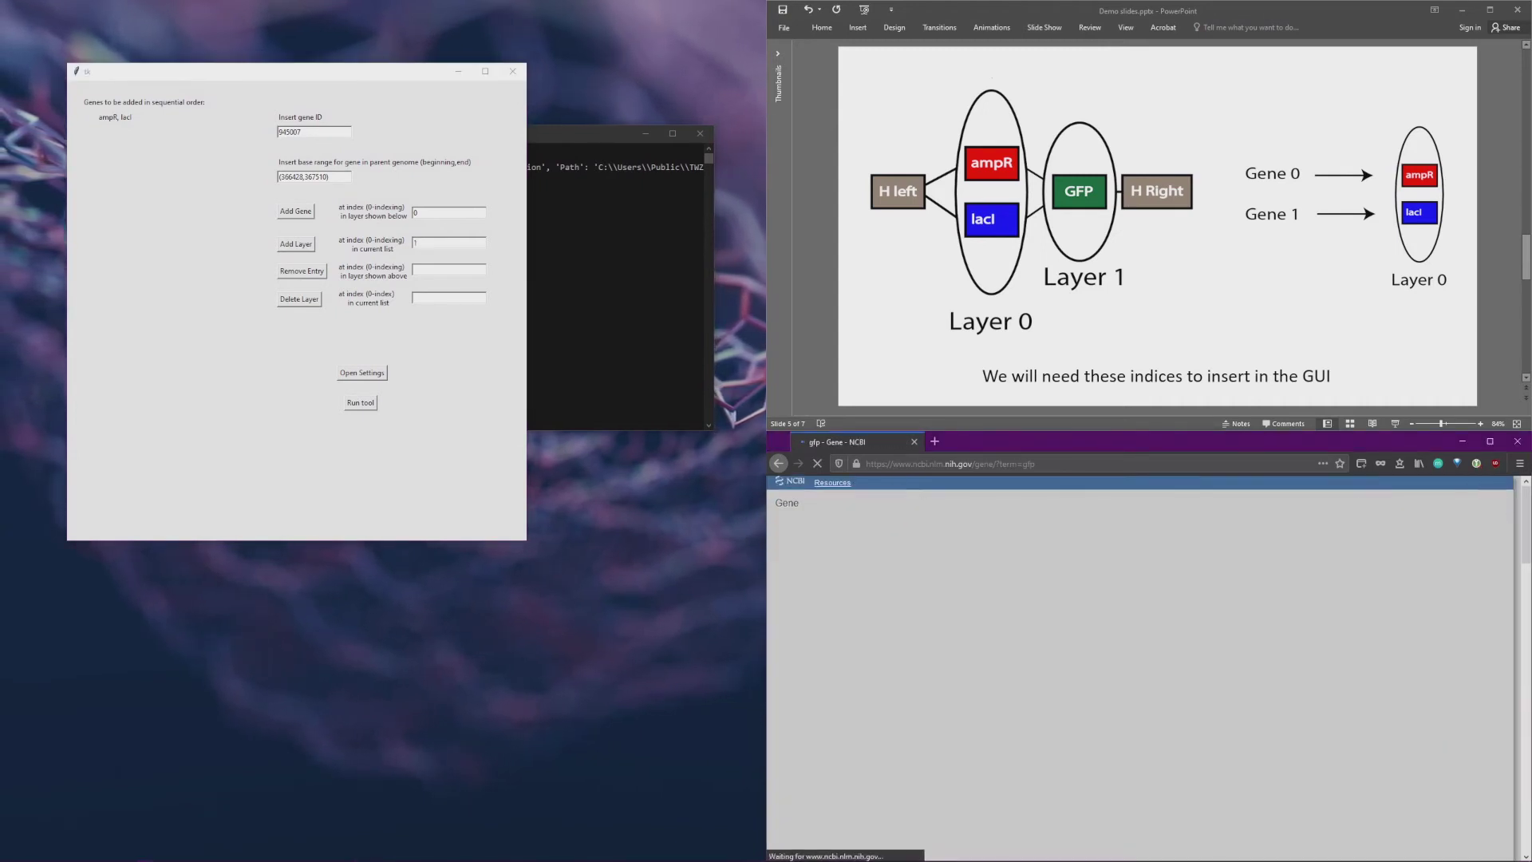
left_click(921, 718)
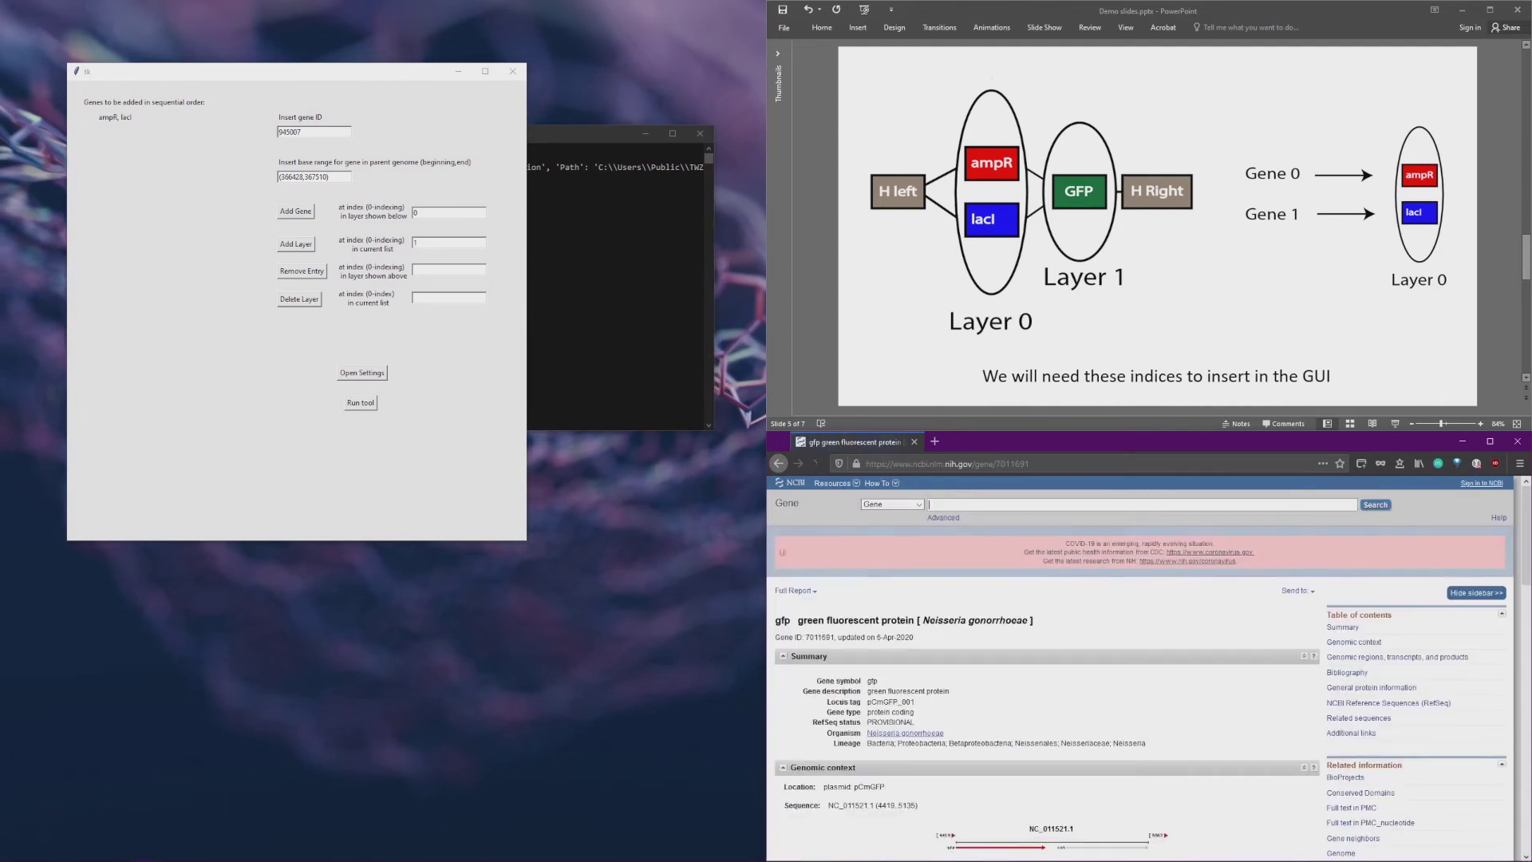
- Copy the gfp gene ID from the NCBI record and enter it as the gene ID in the TWZLR tool
double_click(819, 636)
key("ctrl+c")
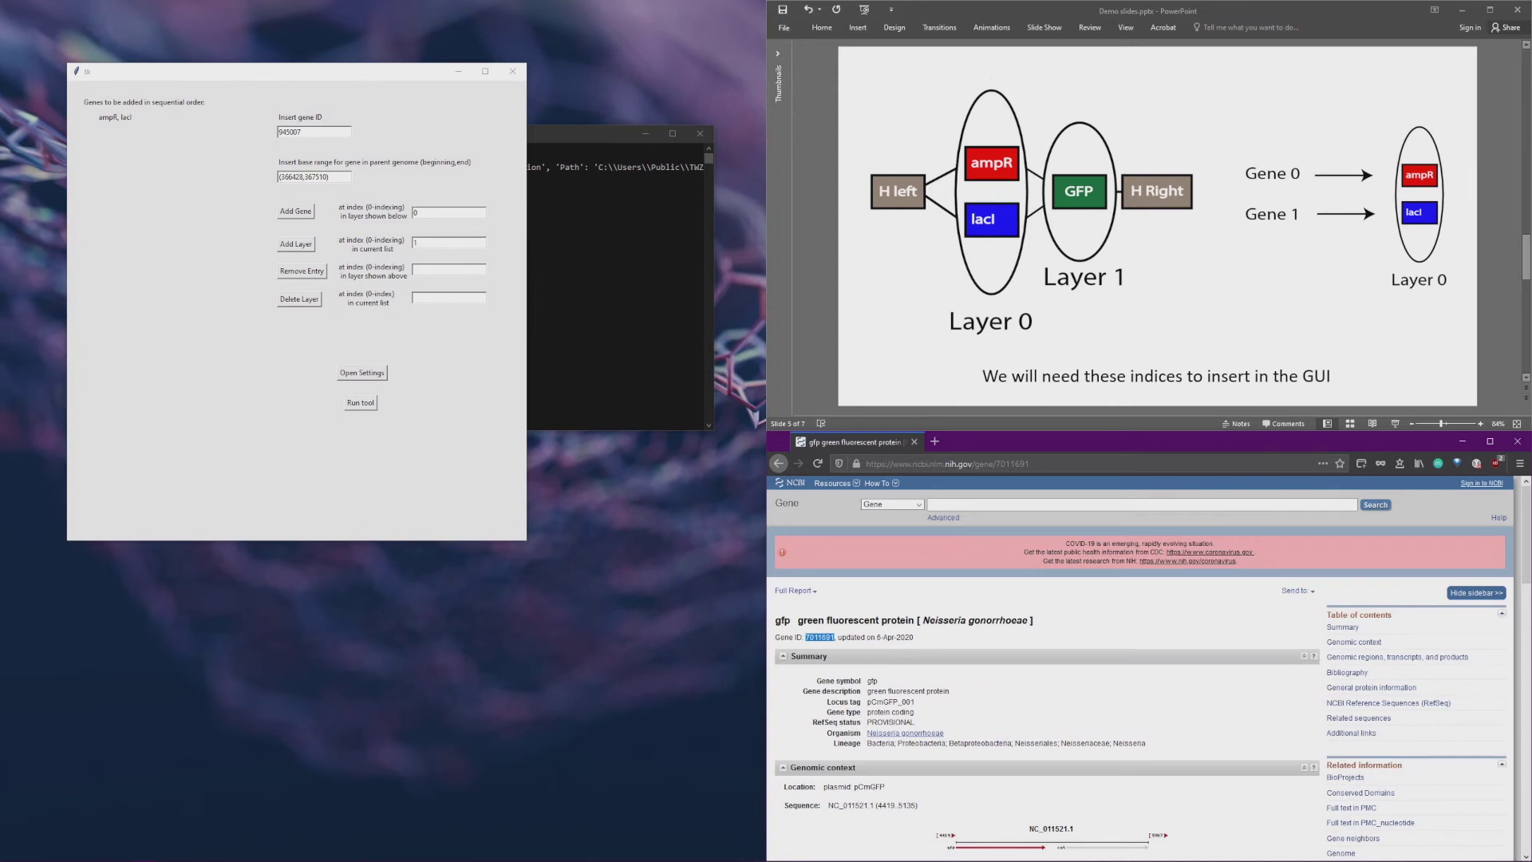
double_click(291, 133)
key("ctrl+v")
- Set the base range to (4419,5135) and add the gfp gene at index 0 of the new layer
left_click_drag(327, 177, 279, 177)
type("(44198")
key("BackSpace")
type(",")
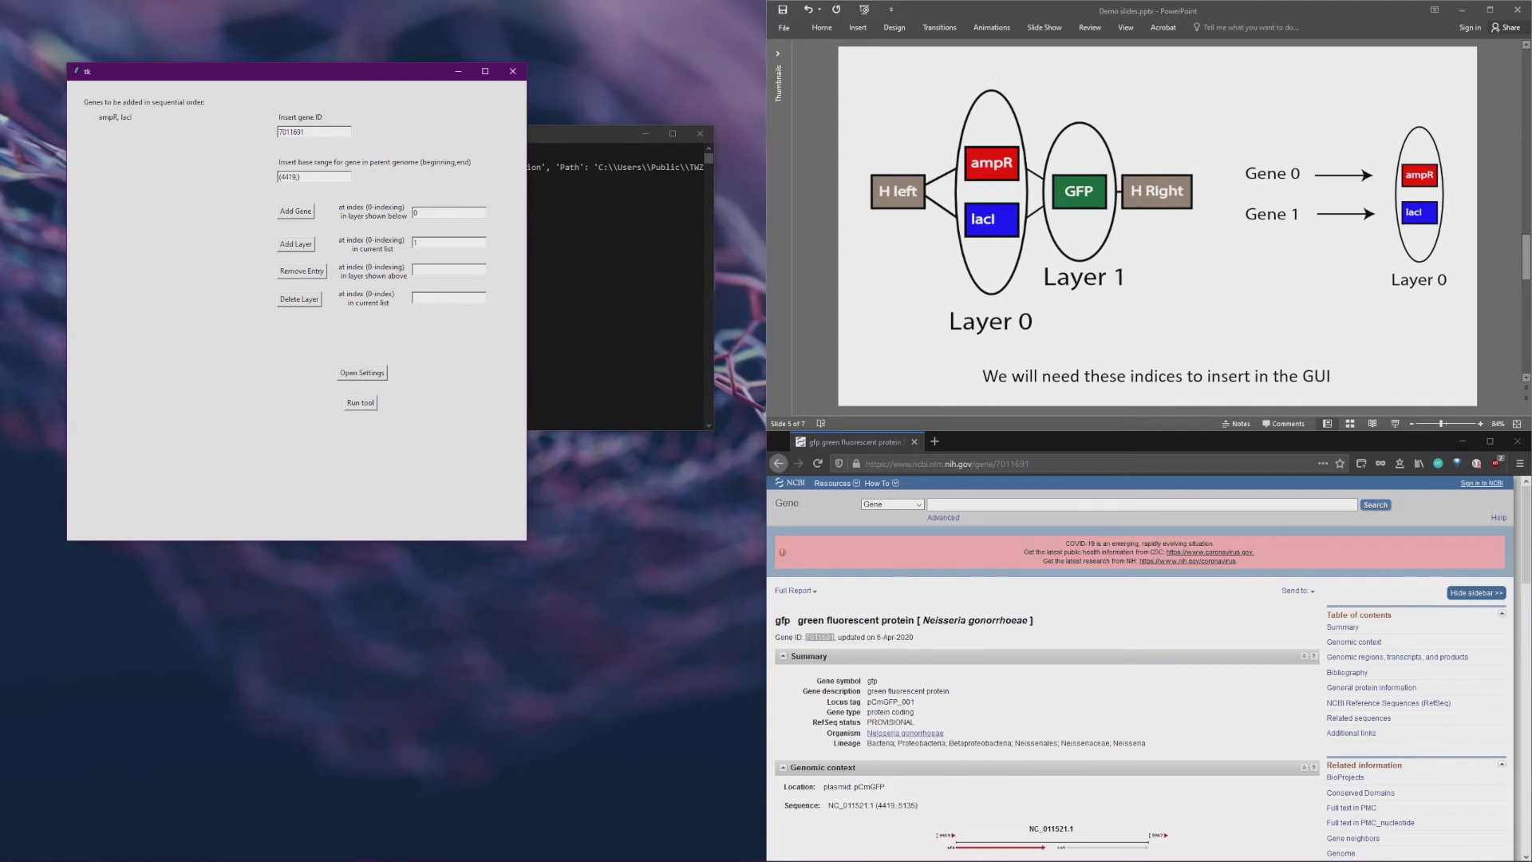
type("5135")
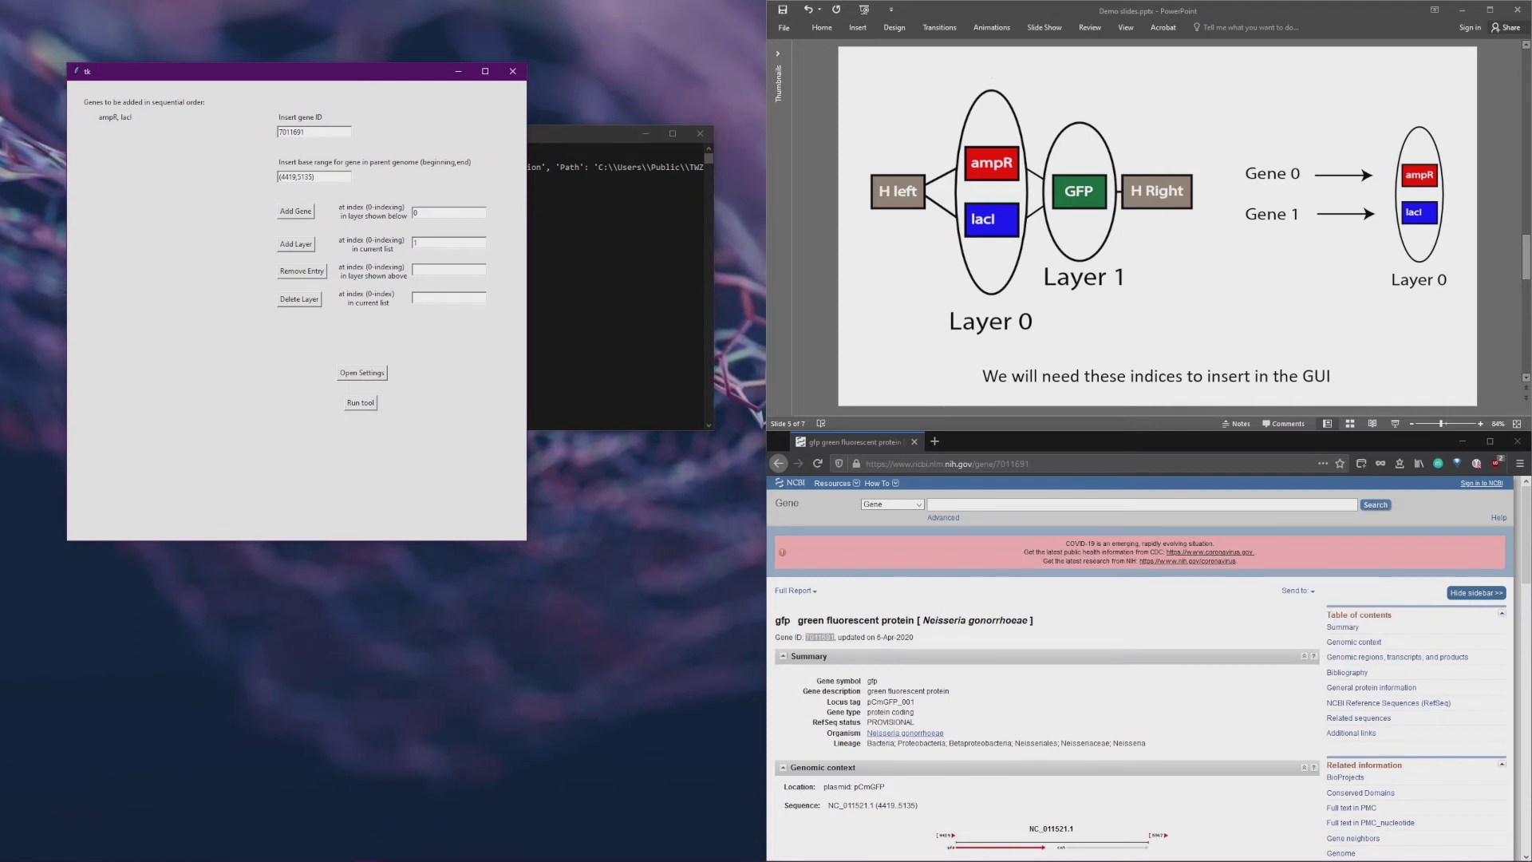
left_click(295, 211)
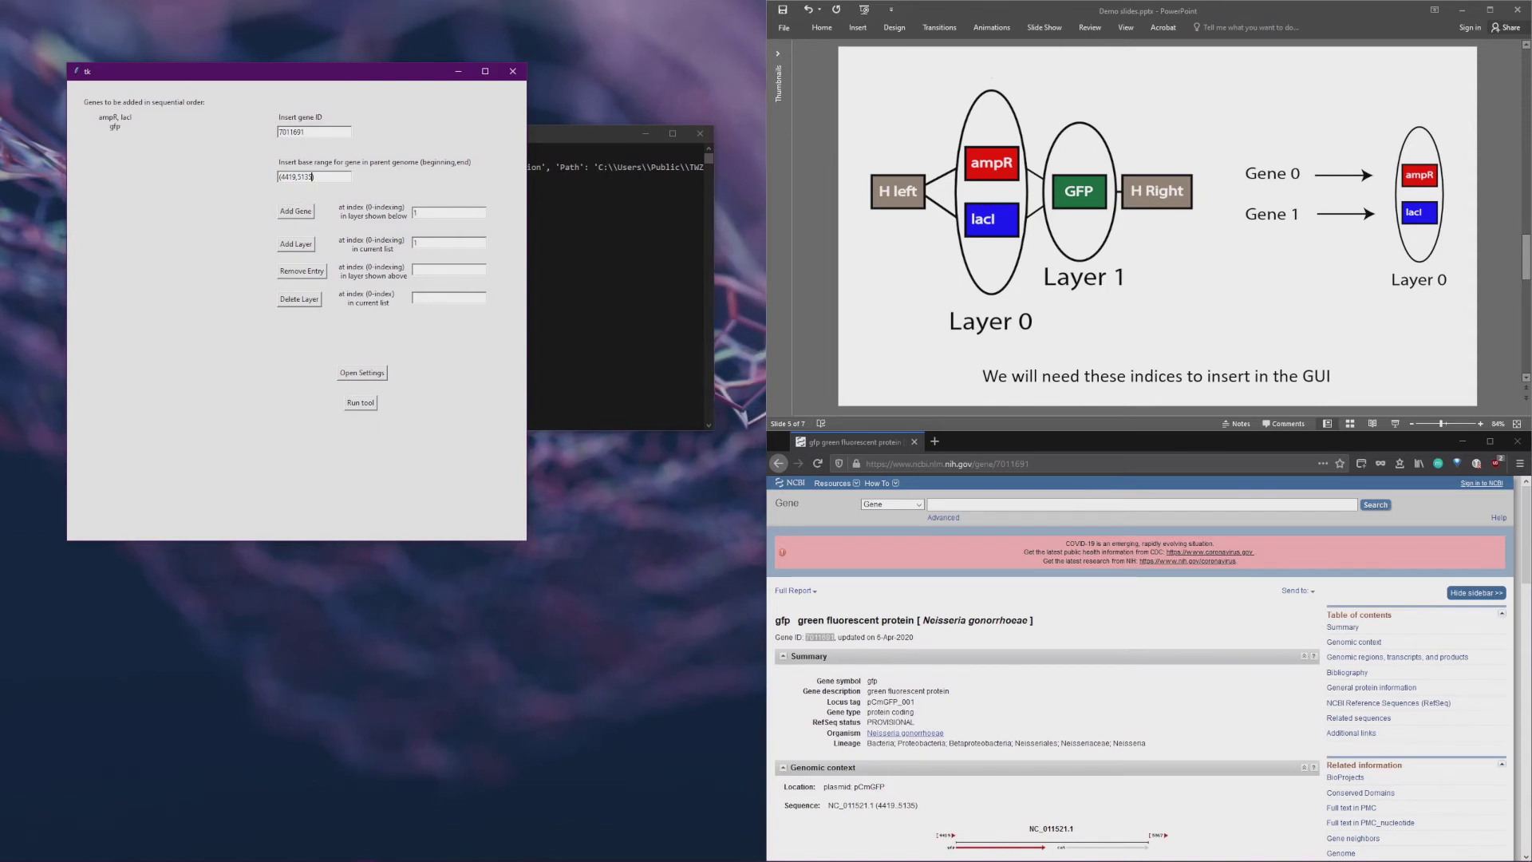
- Add a duplicate gfp gene at index 1 of the second layer and remove that entry again
left_click(295, 211)
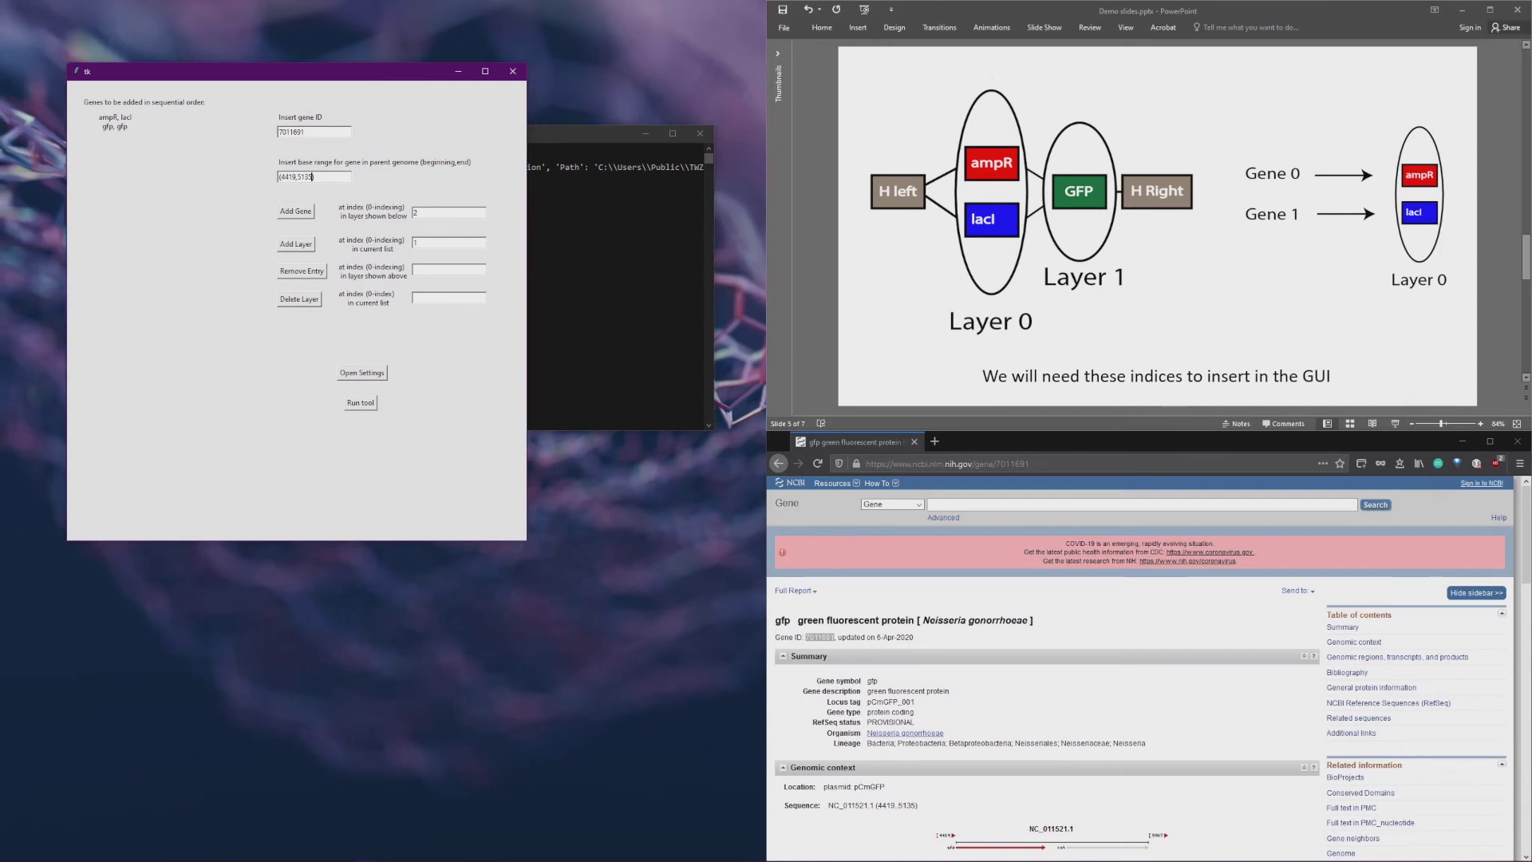
left_click(448, 270)
type("1")
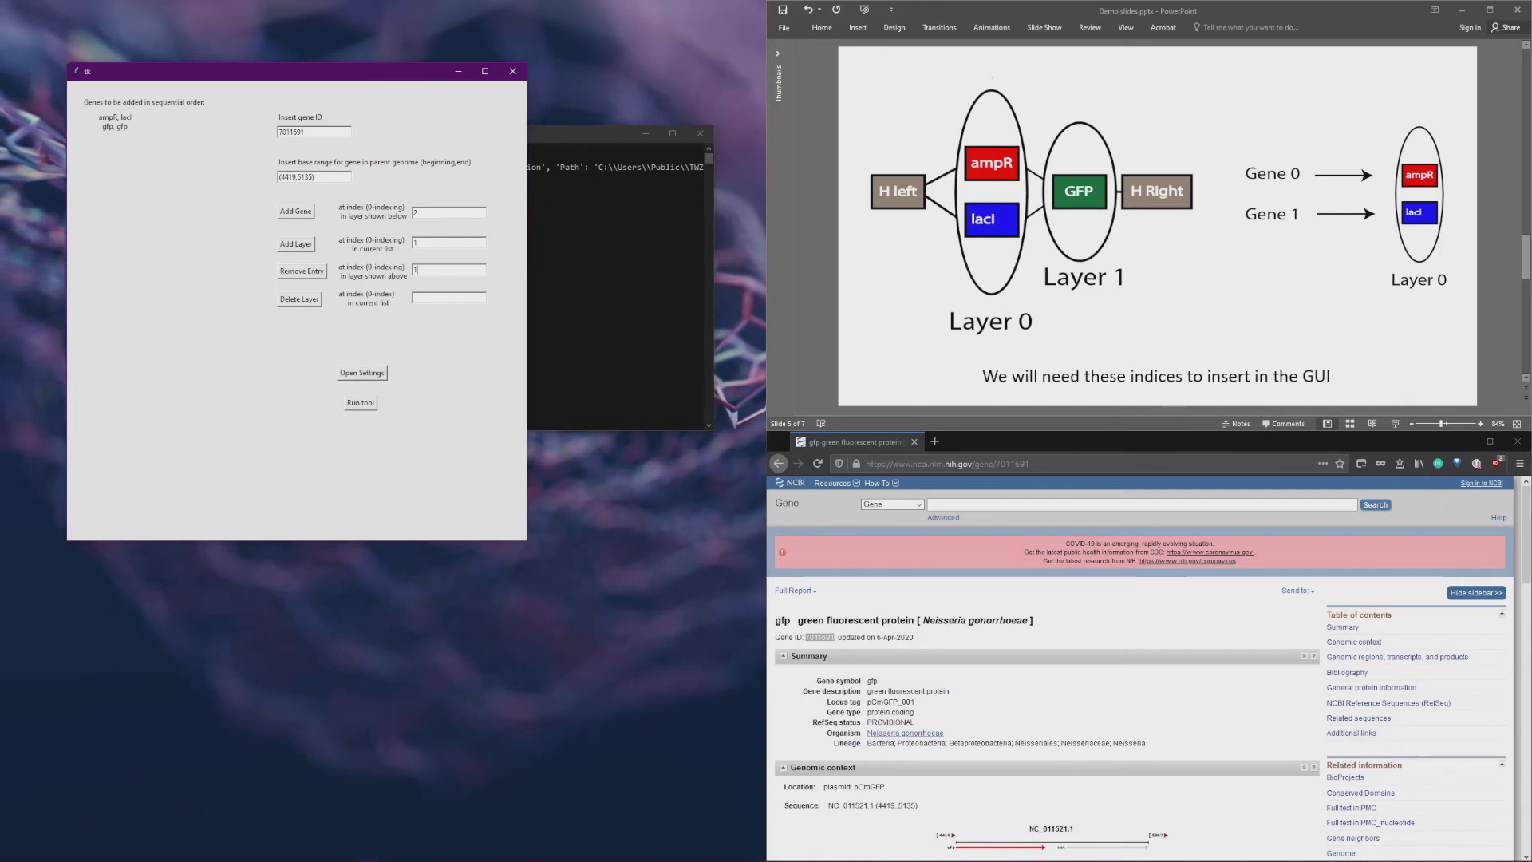
left_click(302, 271)
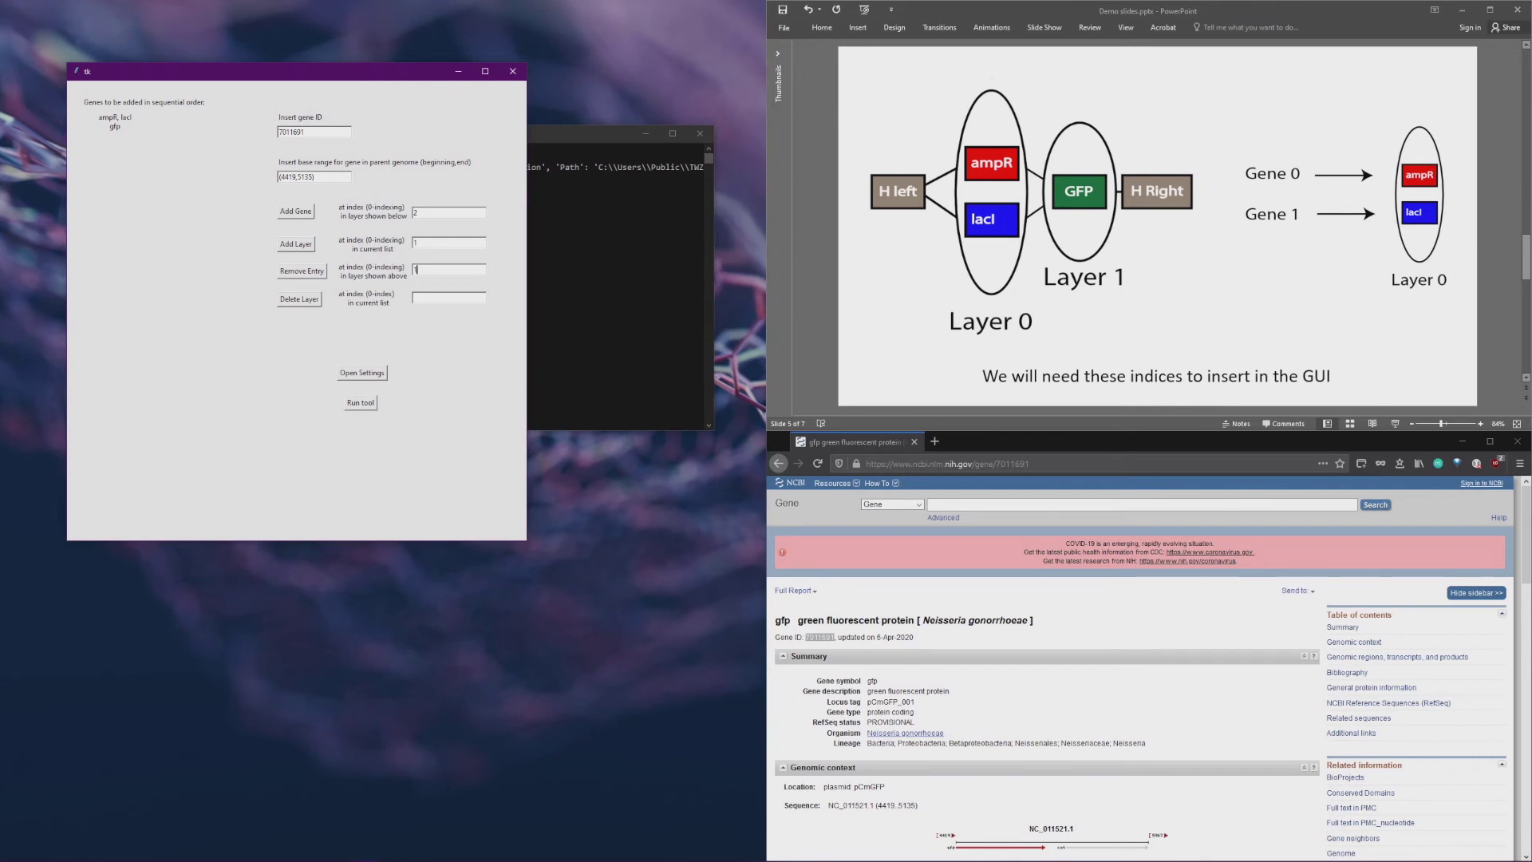
- Run the tool and open TWZLR_primers.json from C:\Users\Public\TWZLR through File Explorer
left_click(360, 403)
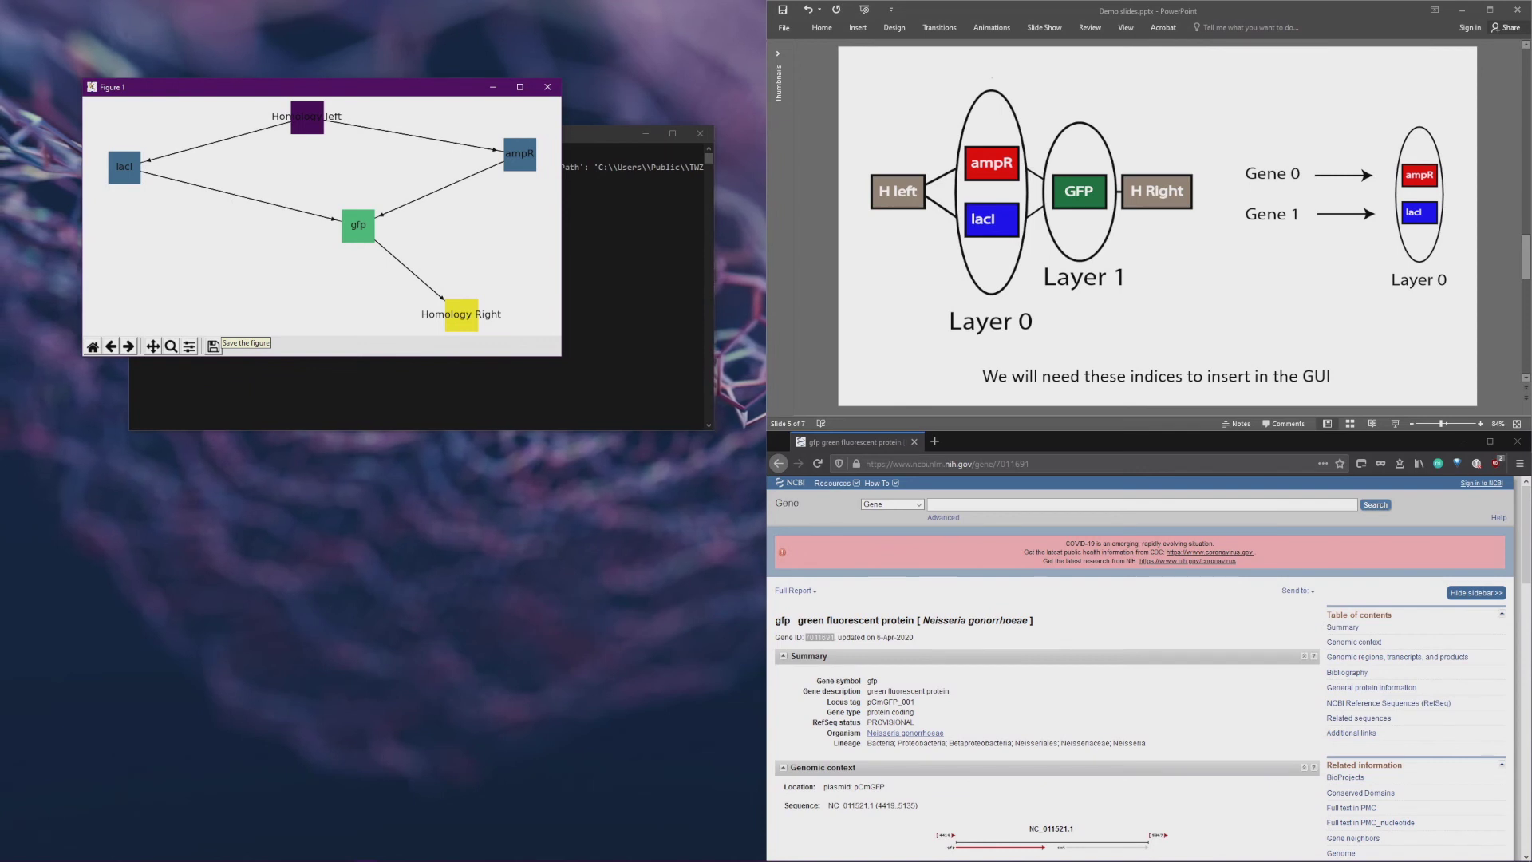
mouse_move(166, 853)
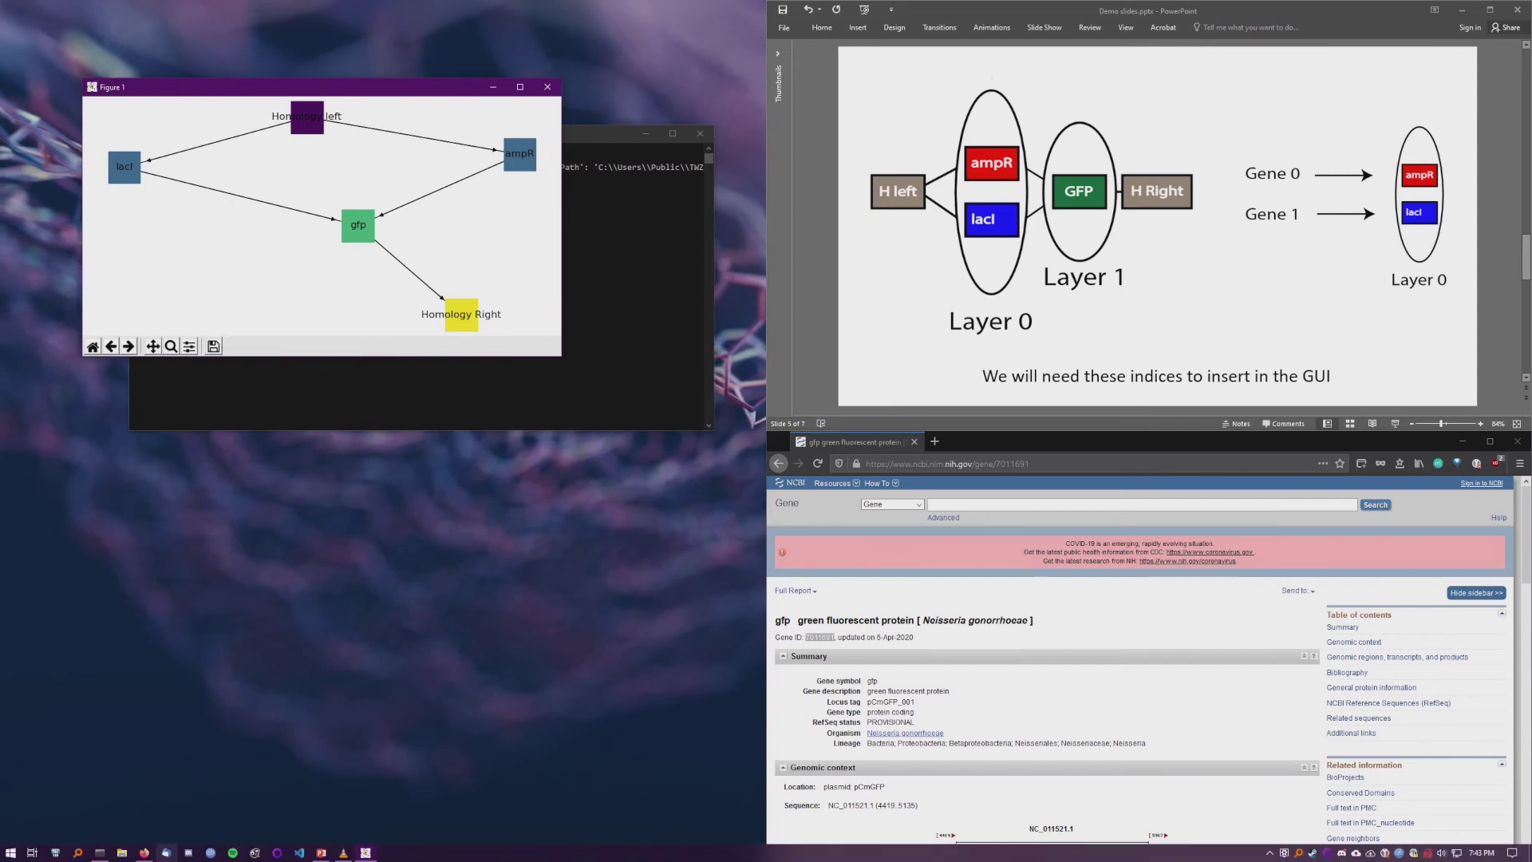
left_click(121, 852)
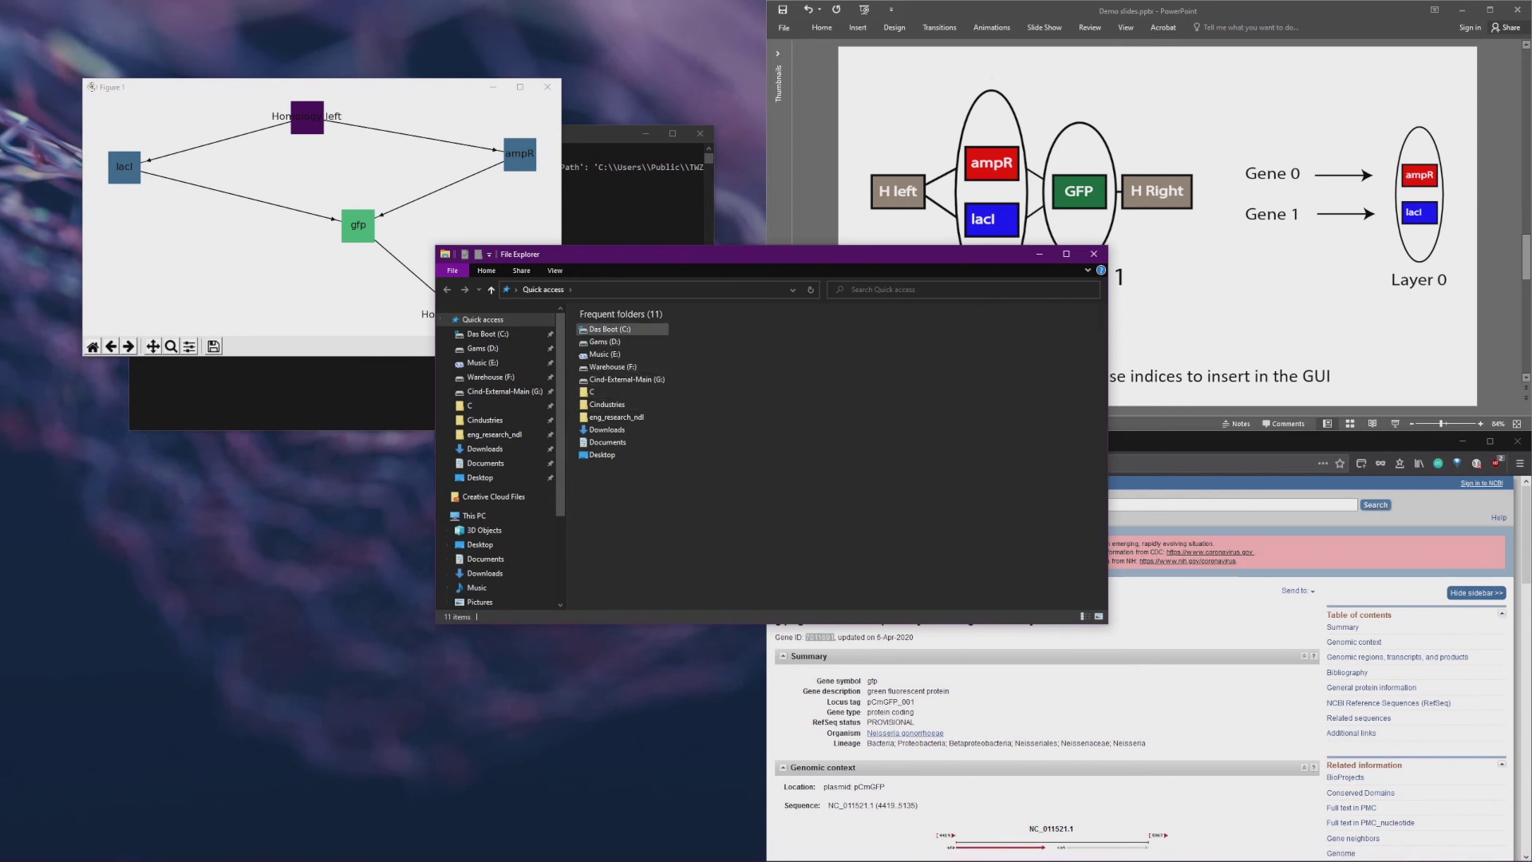
double_click(608, 329)
double_click(599, 378)
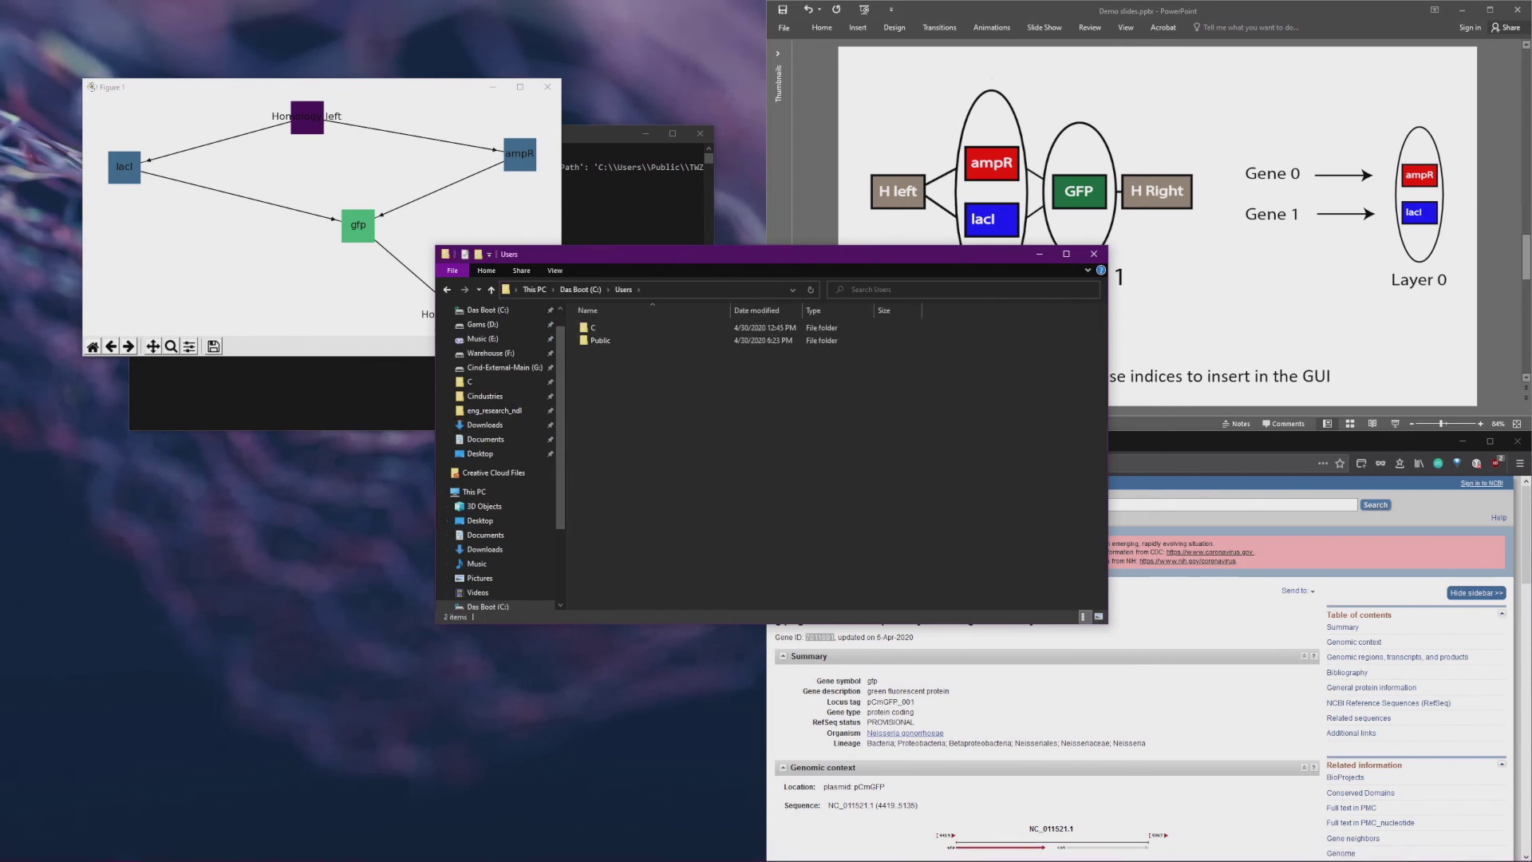
double_click(600, 340)
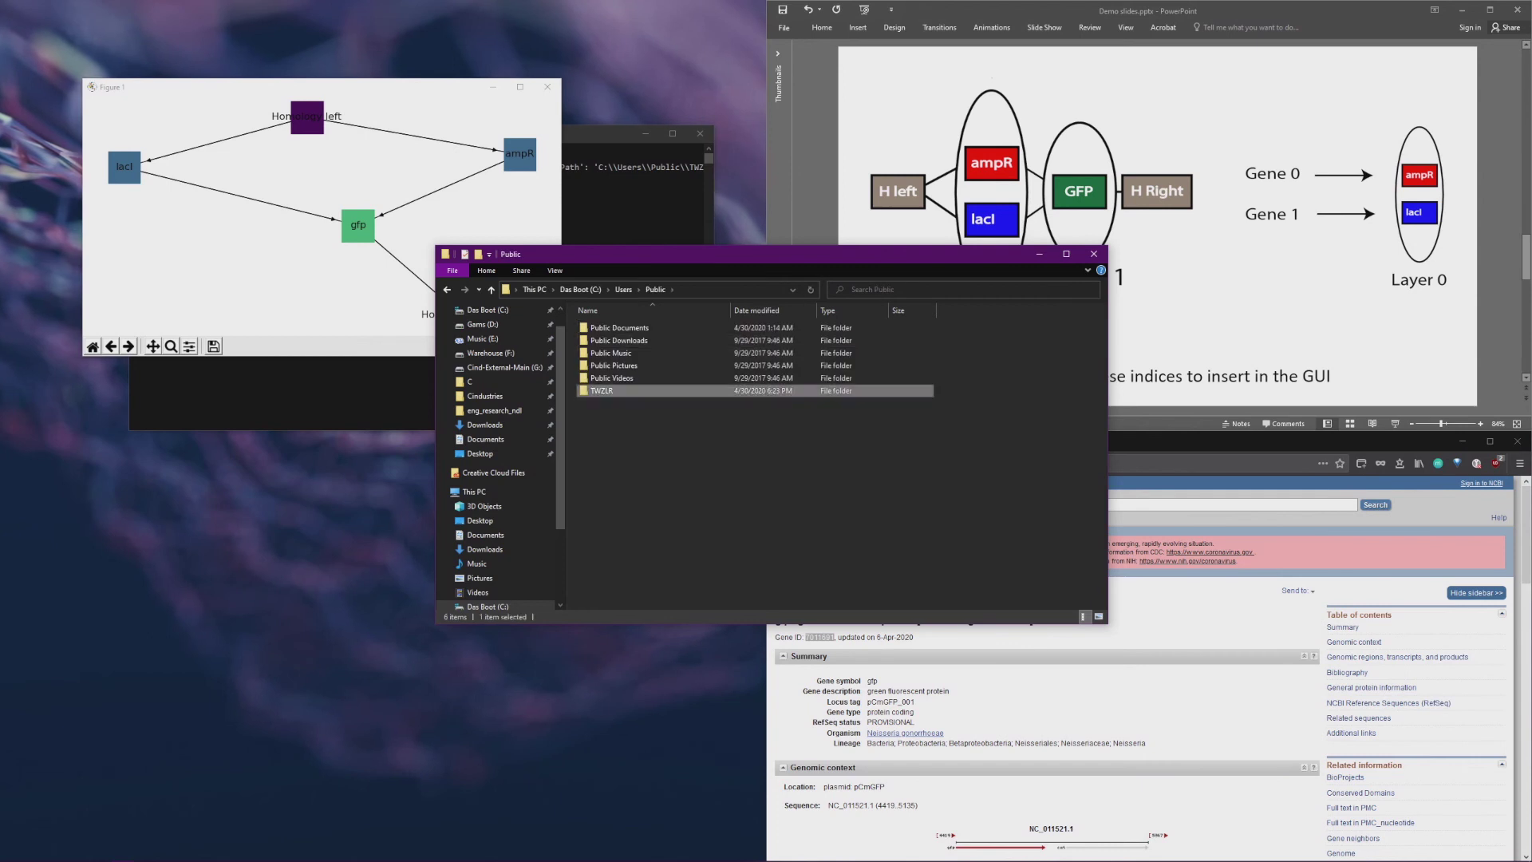
double_click(607, 390)
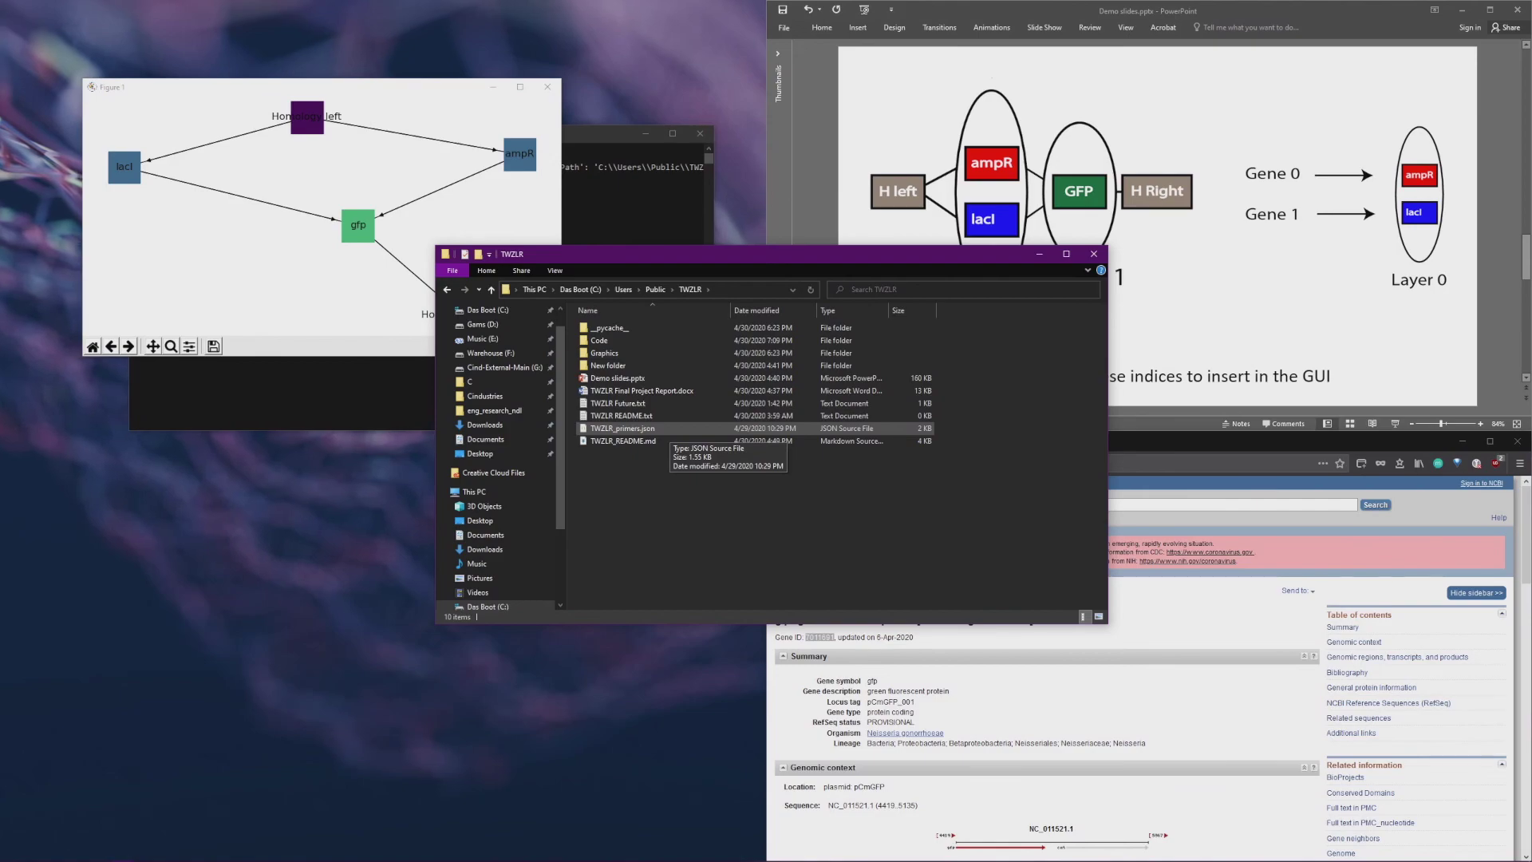
double_click(623, 428)
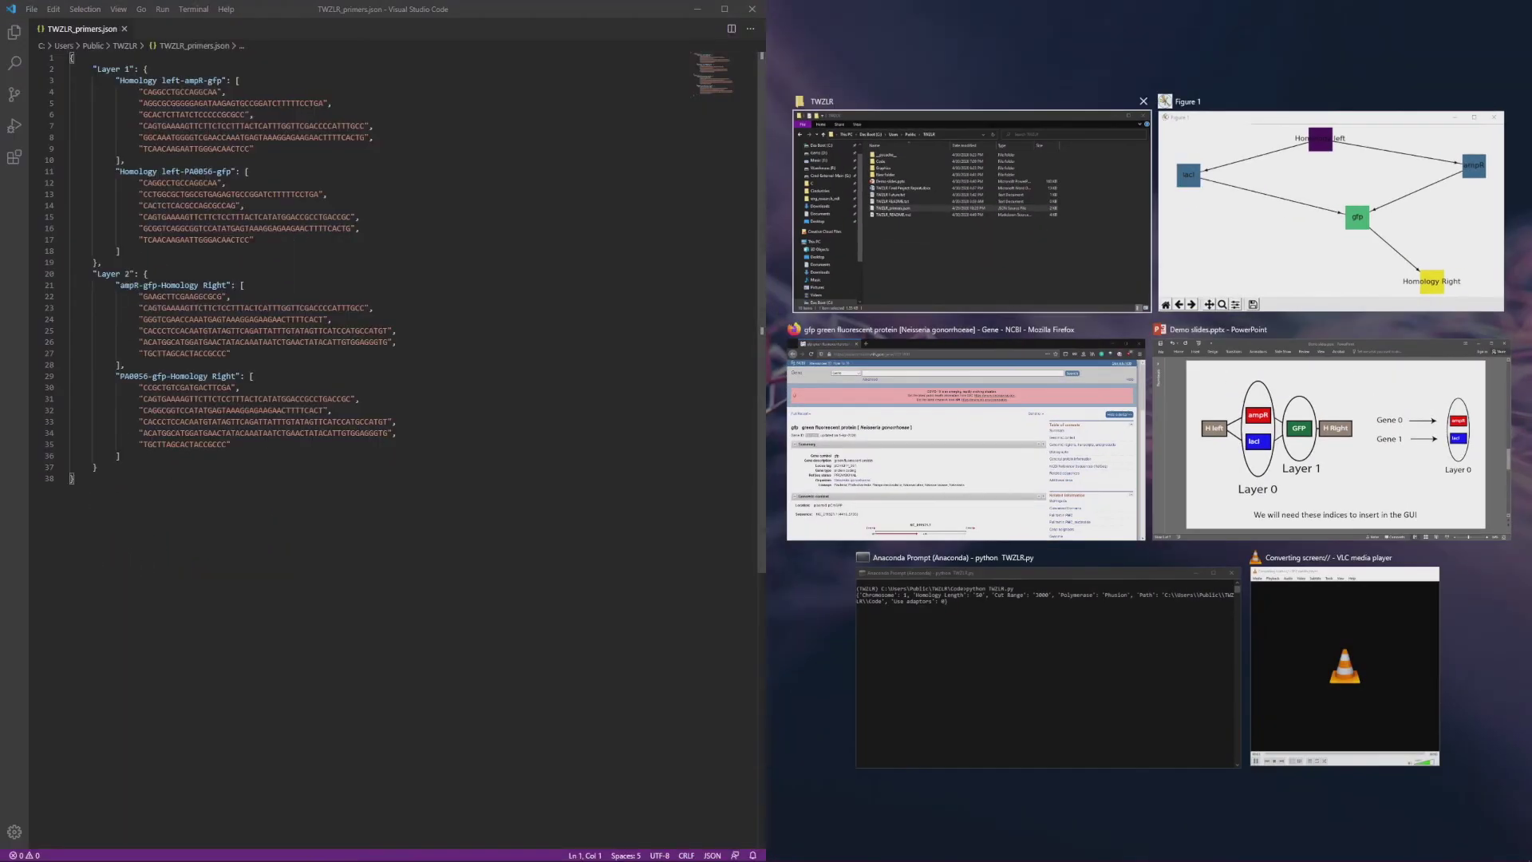
- Place the Demo slides presentation beside the primers file and go to slide 7 with the numbered ampR, lacI and GFP constructs
left_click(1332, 439)
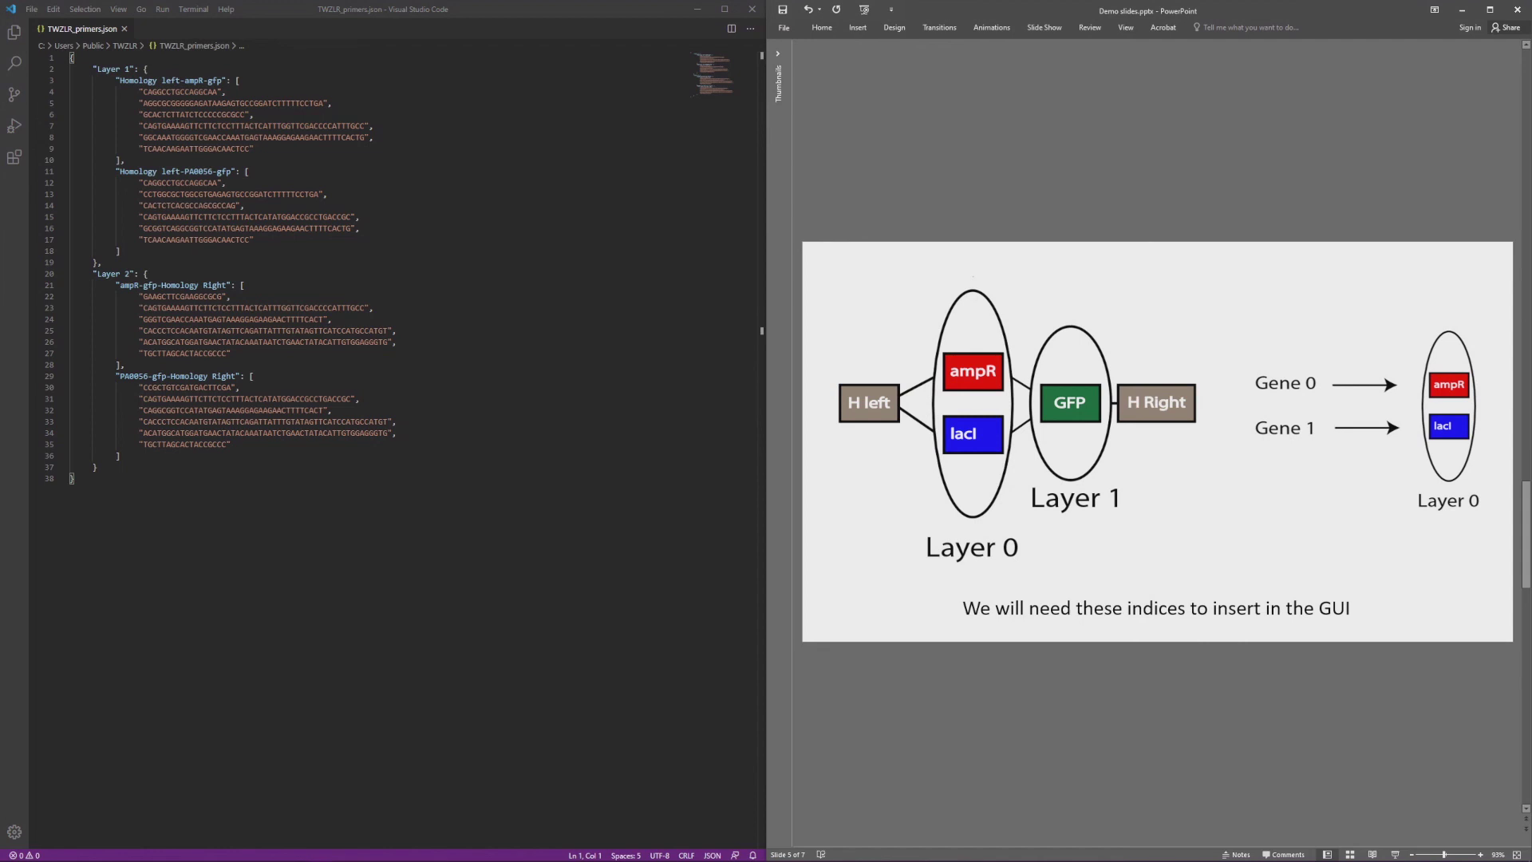
scroll(1156, 441, "down", 1)
scroll(1157, 441, "down", 1)
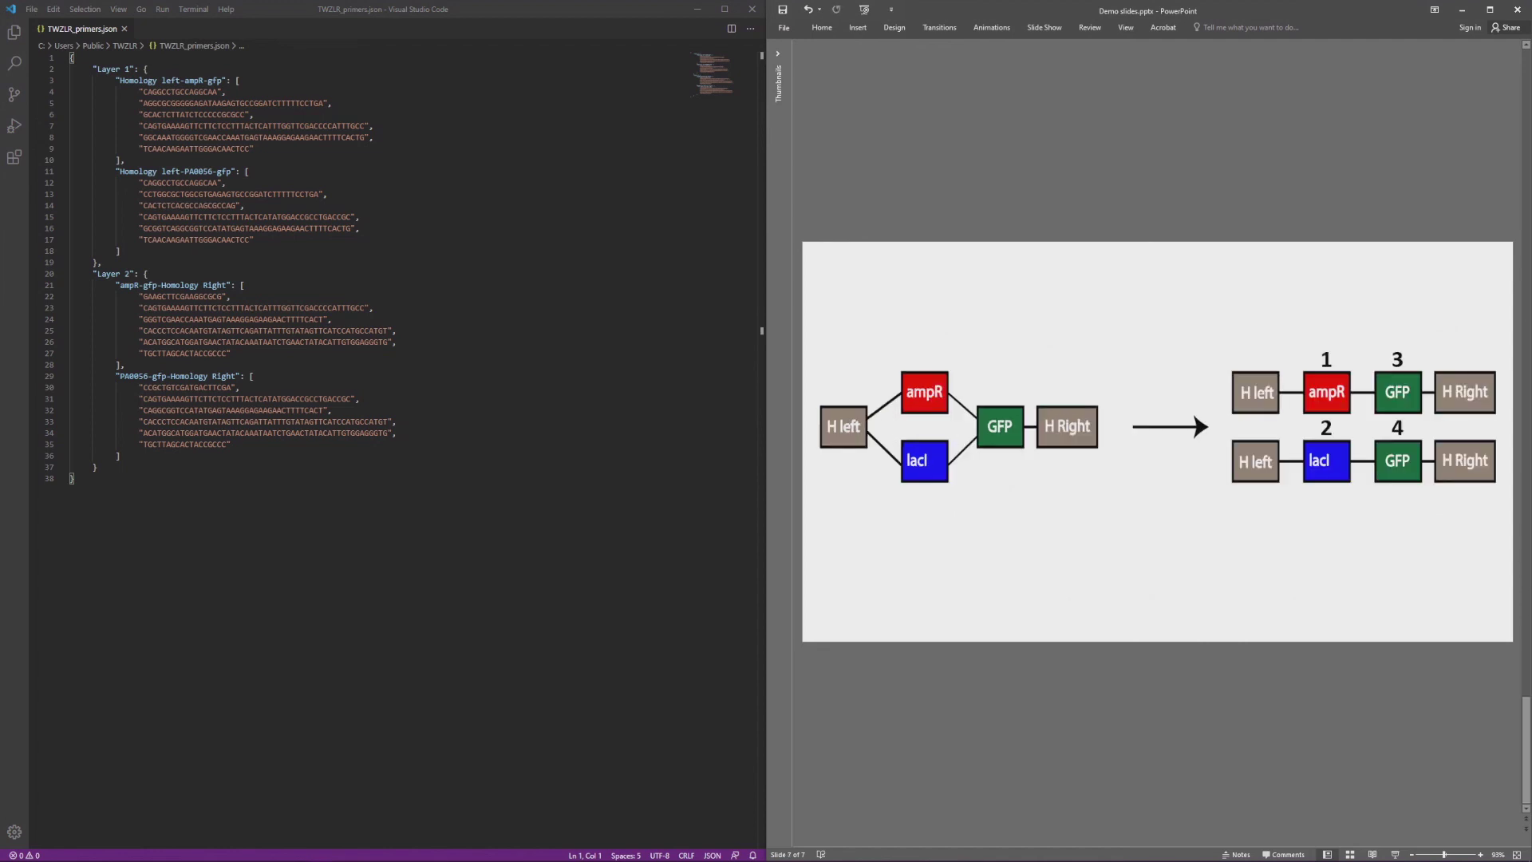